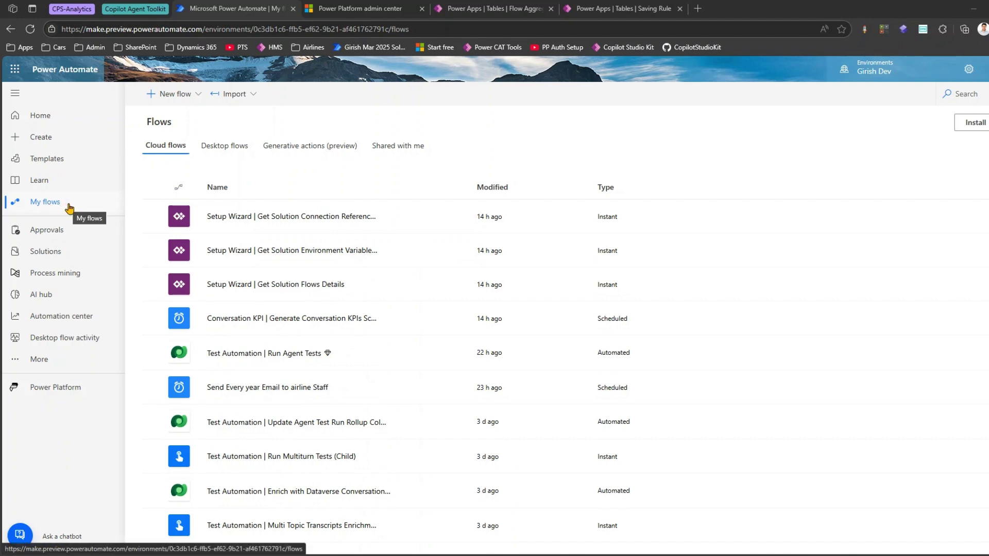
Open the details of Hello Flow and review its time and money savings for the last 7 days.
scroll(266, 437, "down", 5)
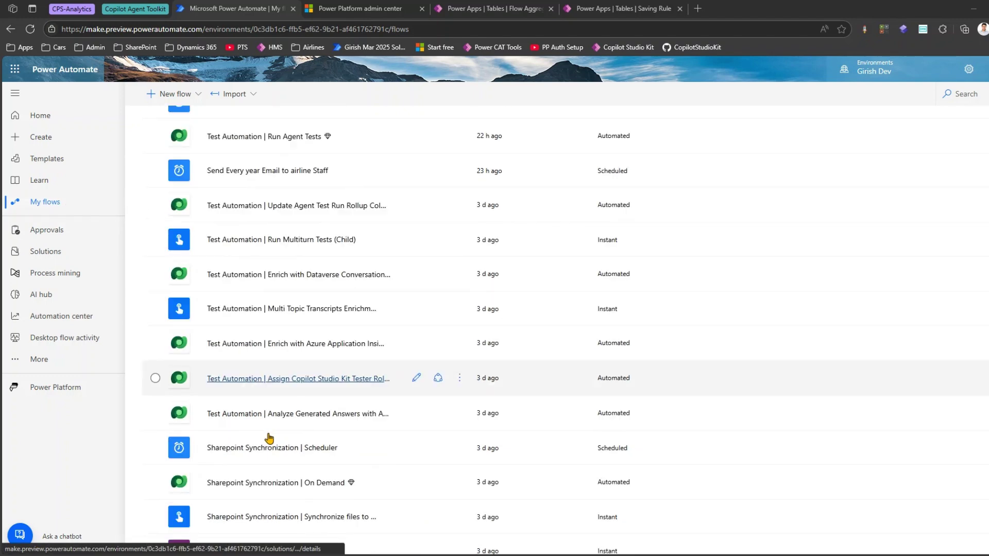
scroll(269, 439, "down", 10)
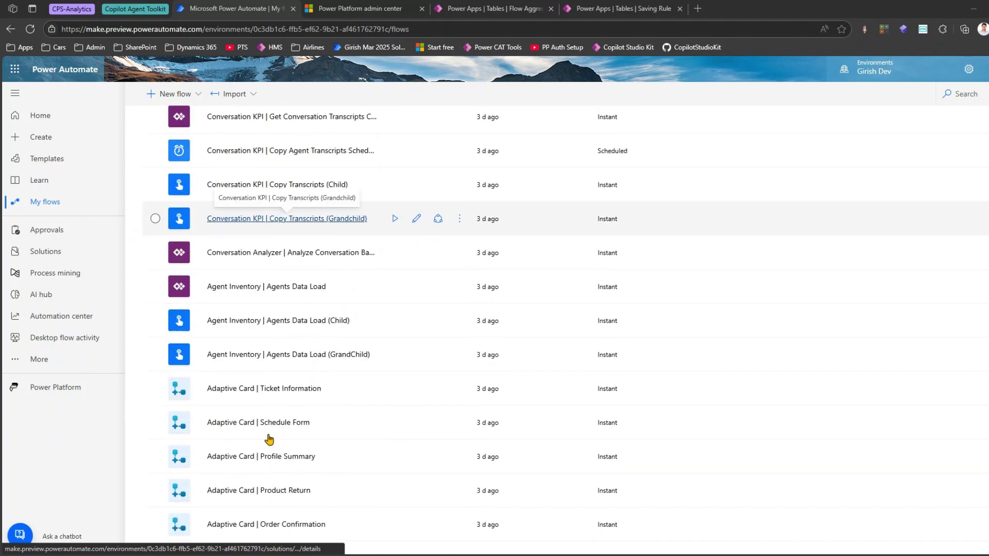
scroll(268, 439, "down", 3)
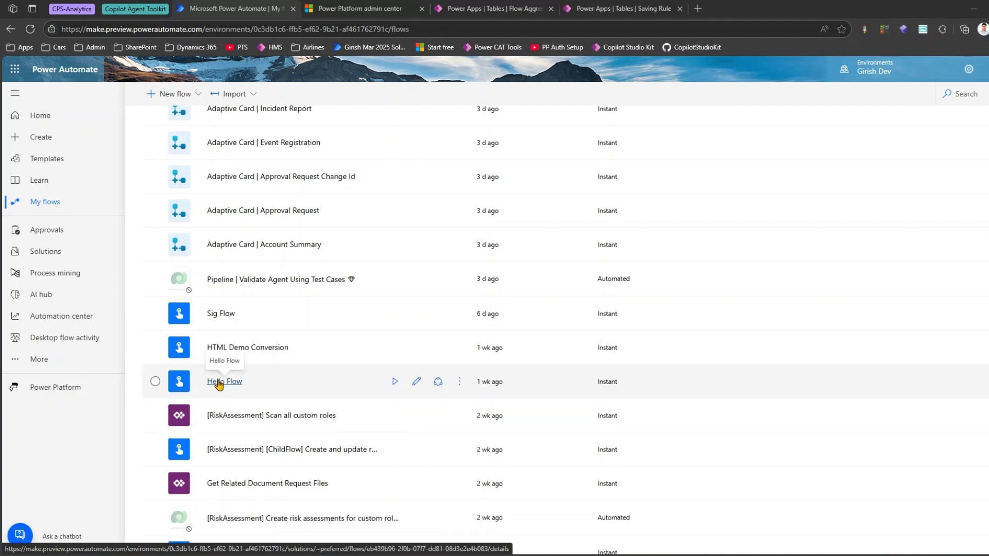
left_click(219, 381)
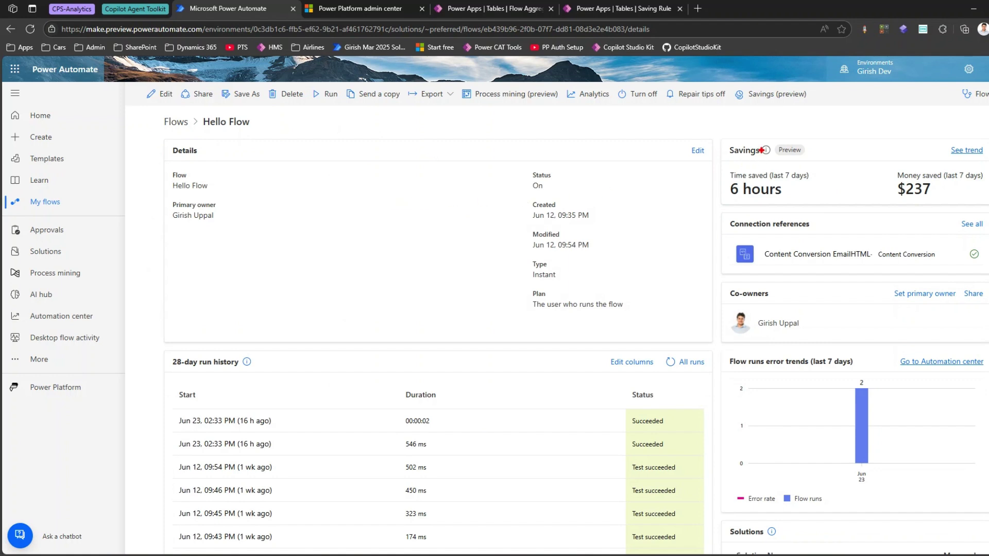
mouse_move(716, 130)
left_mouse_down()
mouse_move(807, 186)
mouse_move(988, 211)
left_mouse_up()
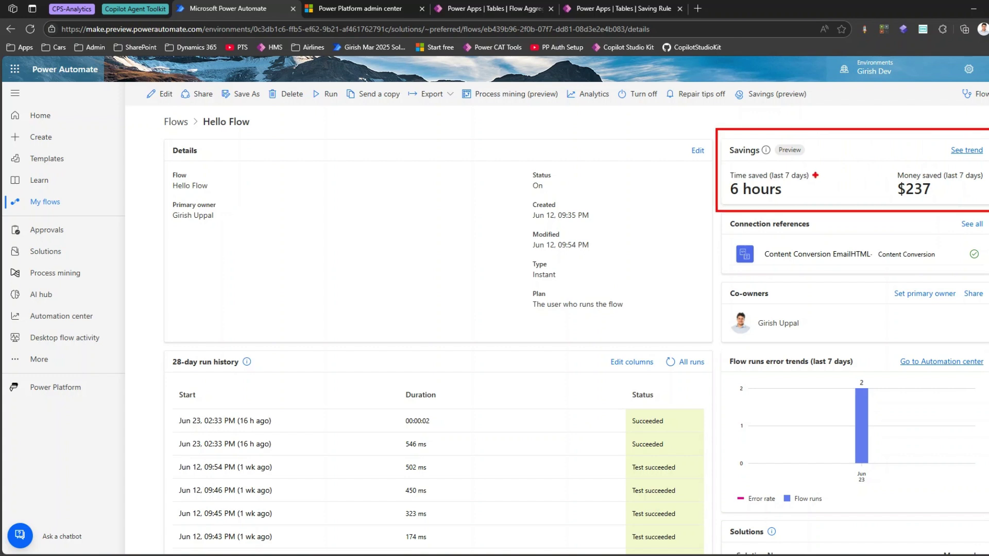
mouse_move(724, 165)
left_mouse_down()
mouse_move(755, 192)
mouse_move(817, 200)
left_mouse_up()
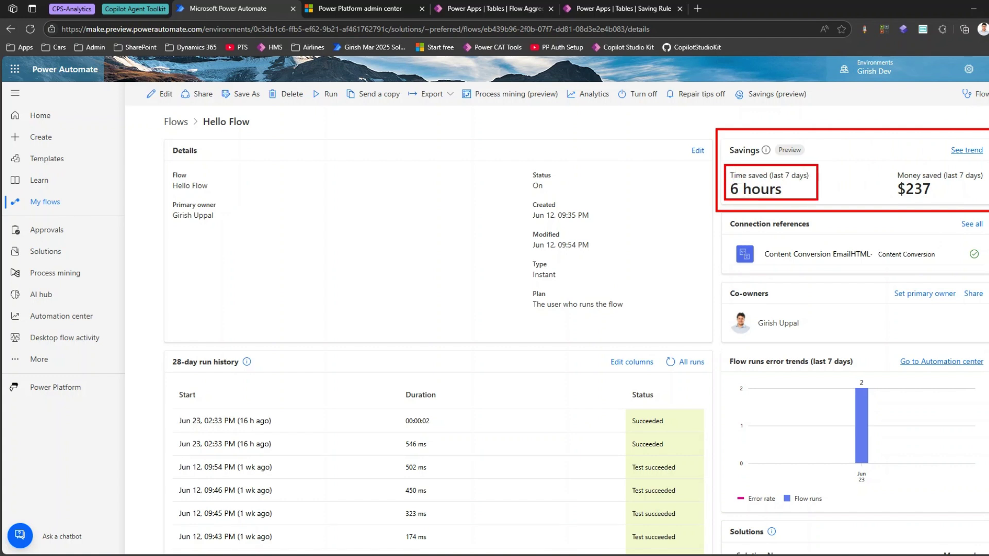
mouse_move(893, 165)
left_mouse_down()
mouse_move(906, 192)
mouse_move(987, 202)
left_mouse_up()
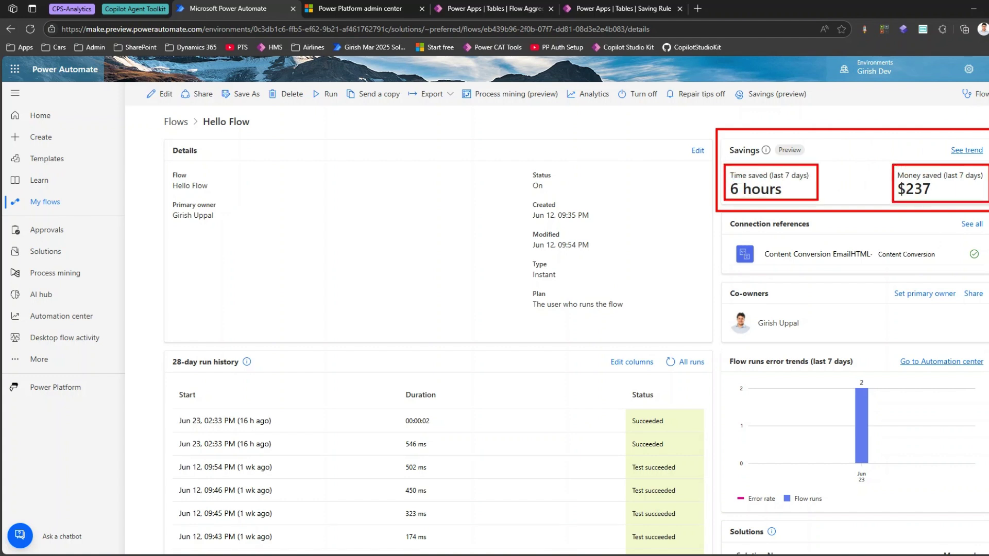
mouse_move(587, 132)
left_mouse_down()
mouse_move(707, 131)
mouse_move(703, 121)
mouse_move(711, 130)
mouse_move(696, 141)
left_mouse_up()
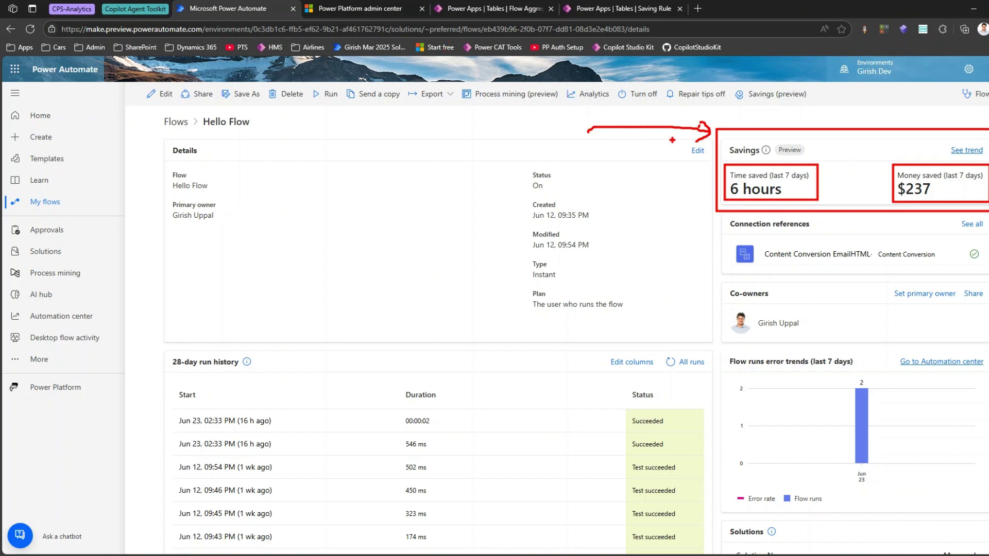
Switch to the Power Platform admin center and open the Features settings of the Dev environment.
left_click(364, 11)
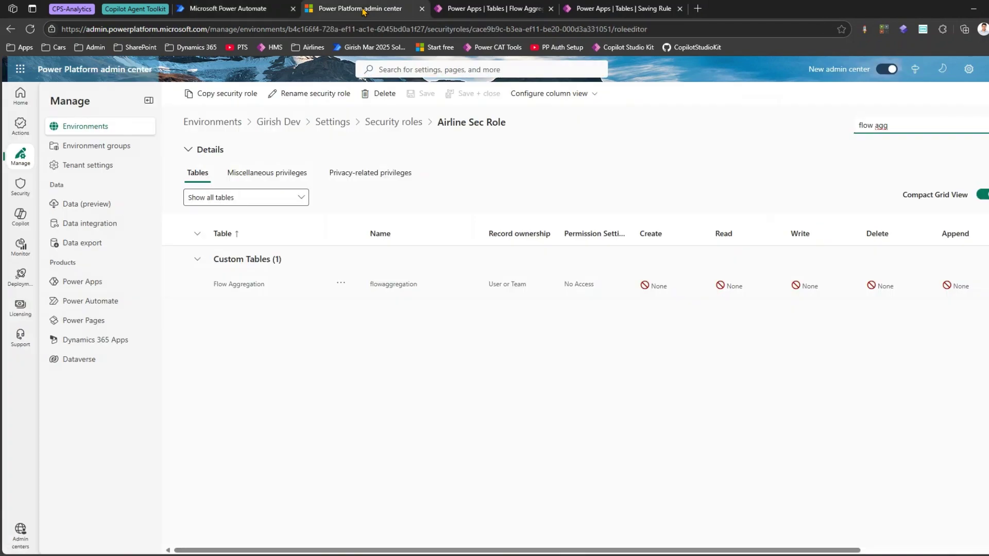
left_click(97, 130)
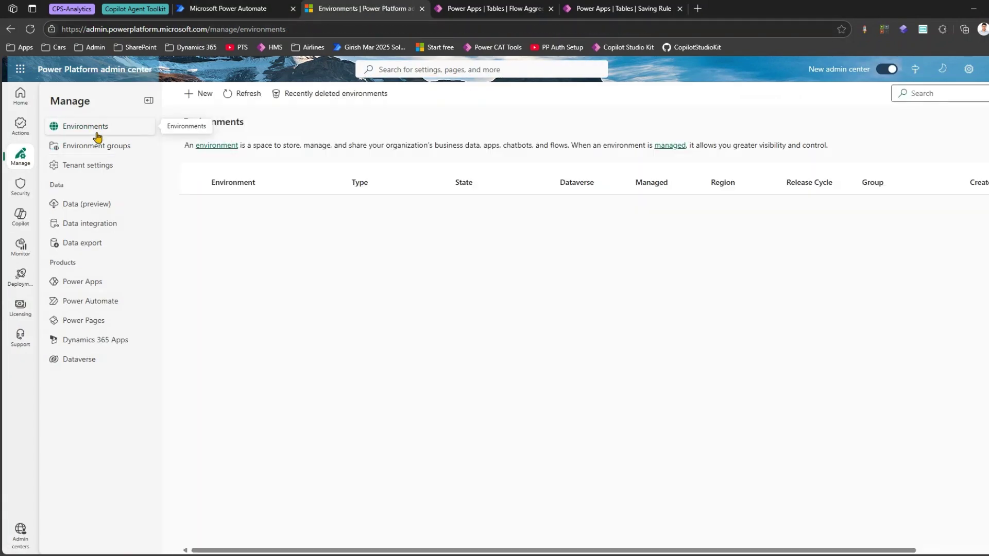
left_click(225, 254)
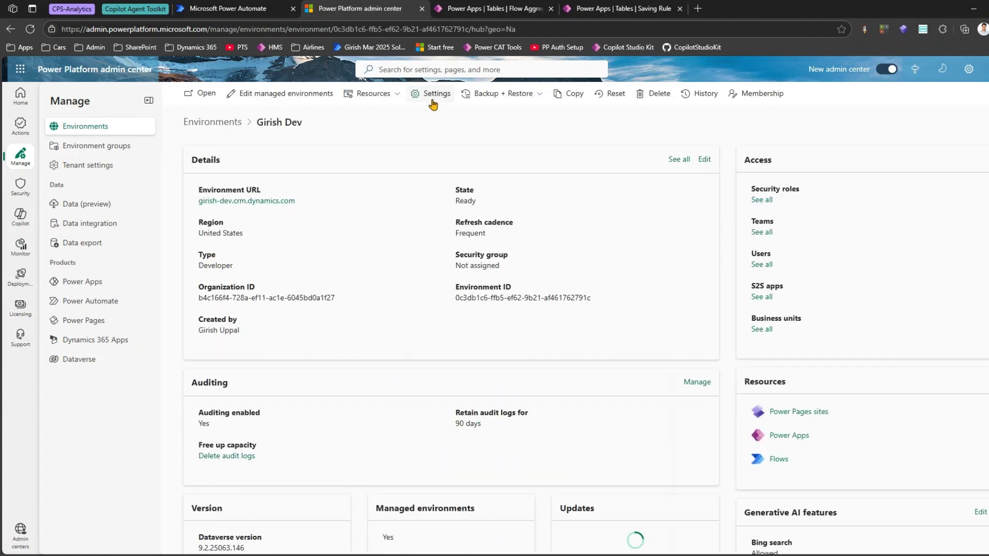
left_click(432, 95)
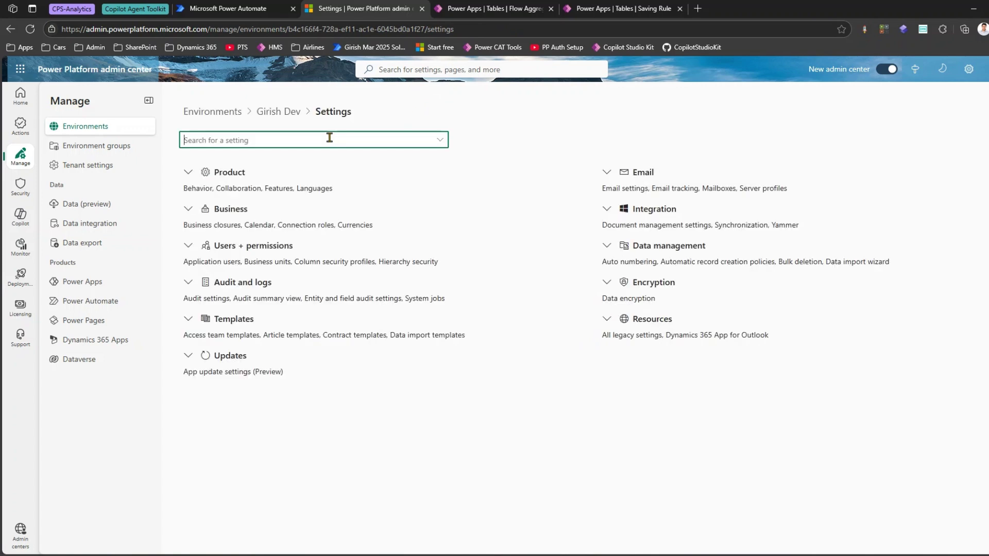
left_click(205, 171)
left_click(201, 220)
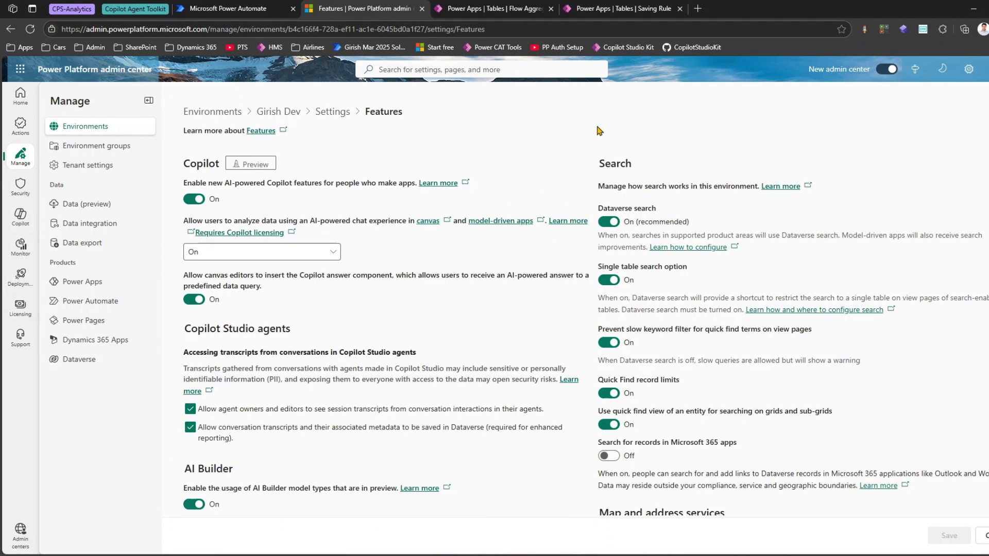
Search the Features page for "saving" and examine the Savings options for money-saving rules and time to live.
key("ctrl+f")
type("saving")
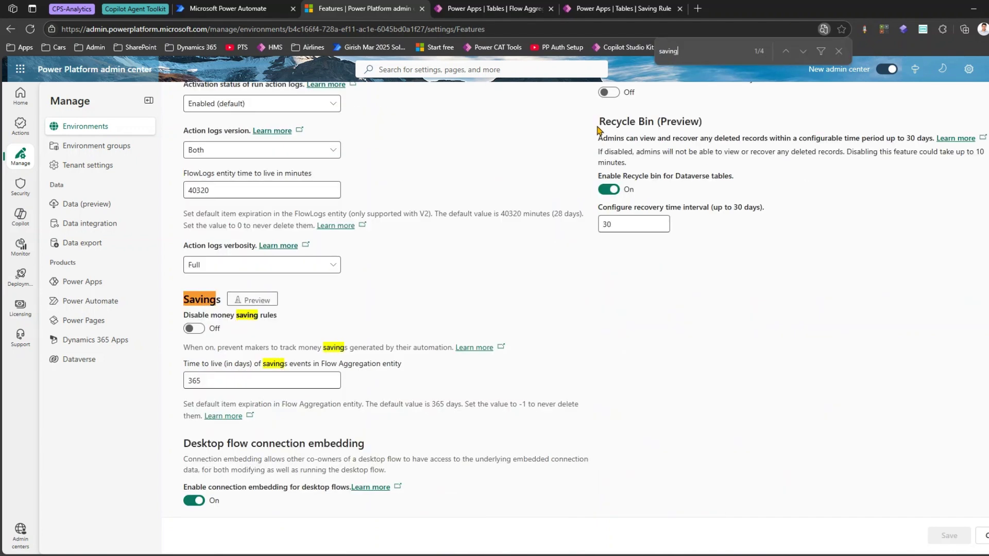
key("Escape")
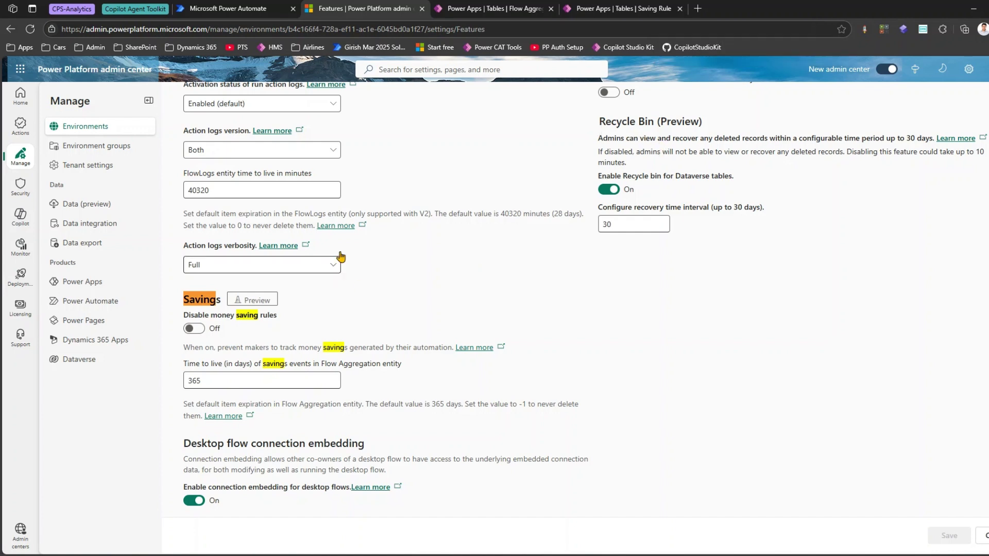
left_click(347, 303)
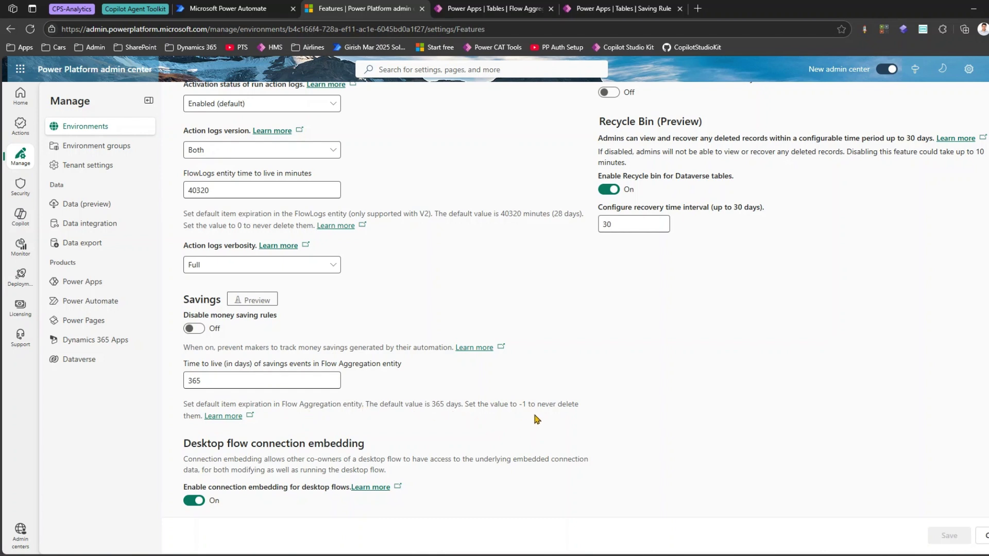
double_click(220, 380)
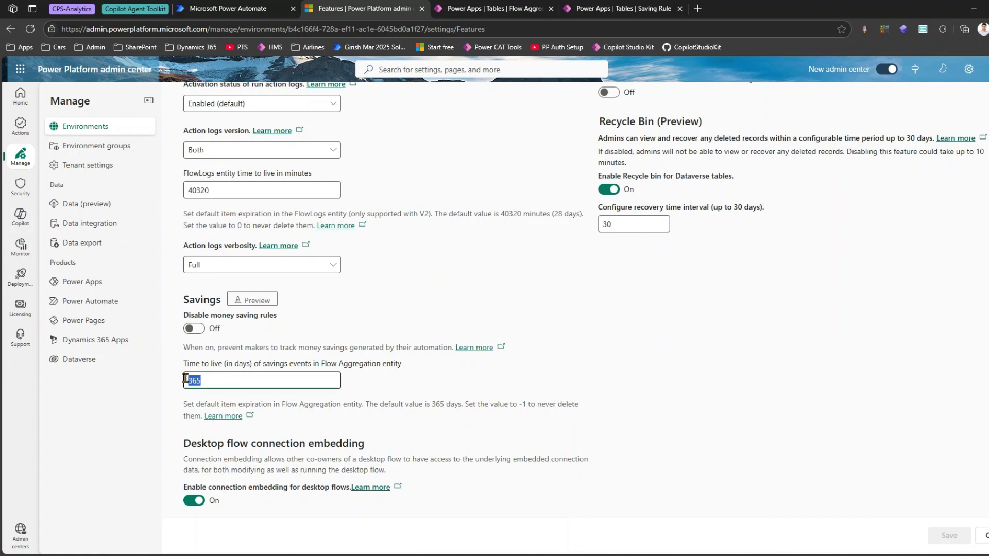
left_click(243, 374)
type("1")
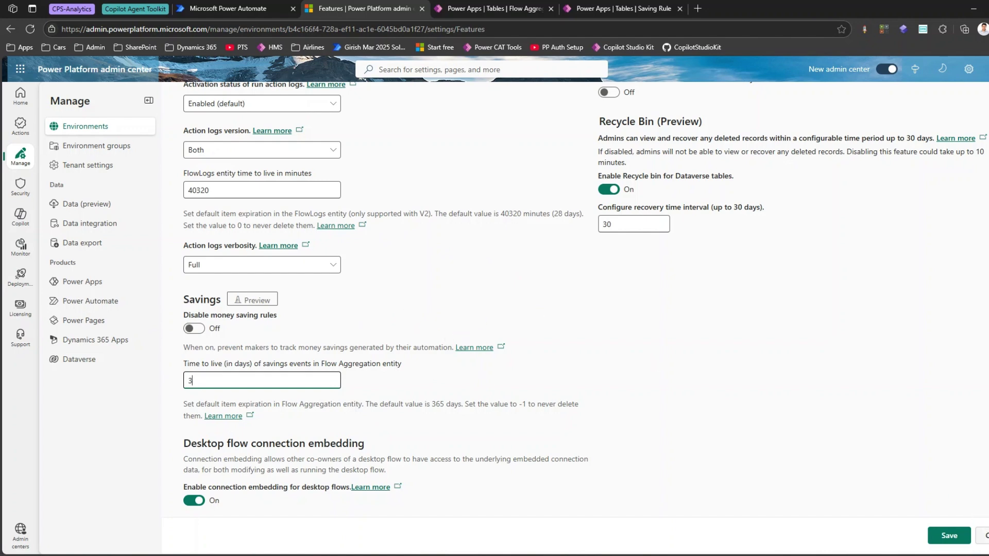
left_click(981, 536)
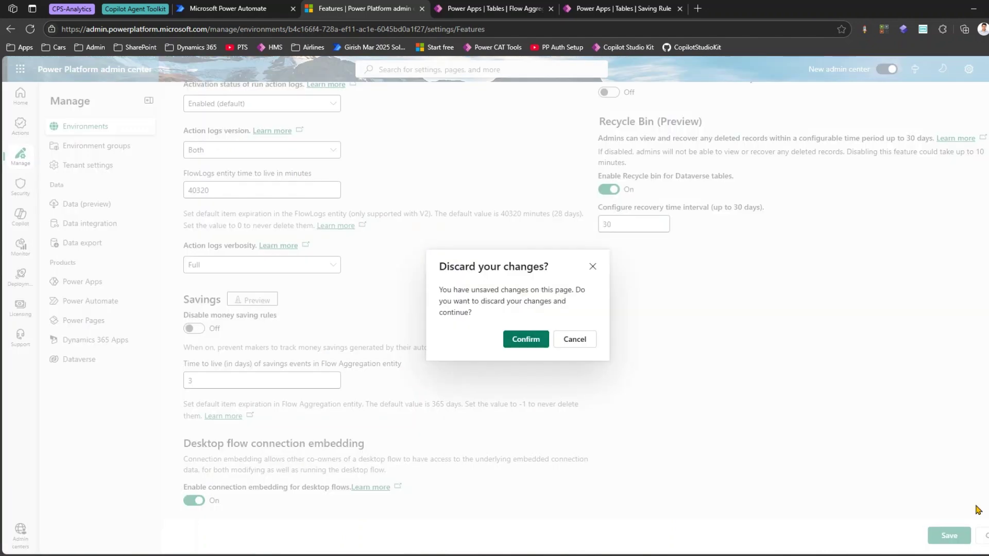
left_click(525, 340)
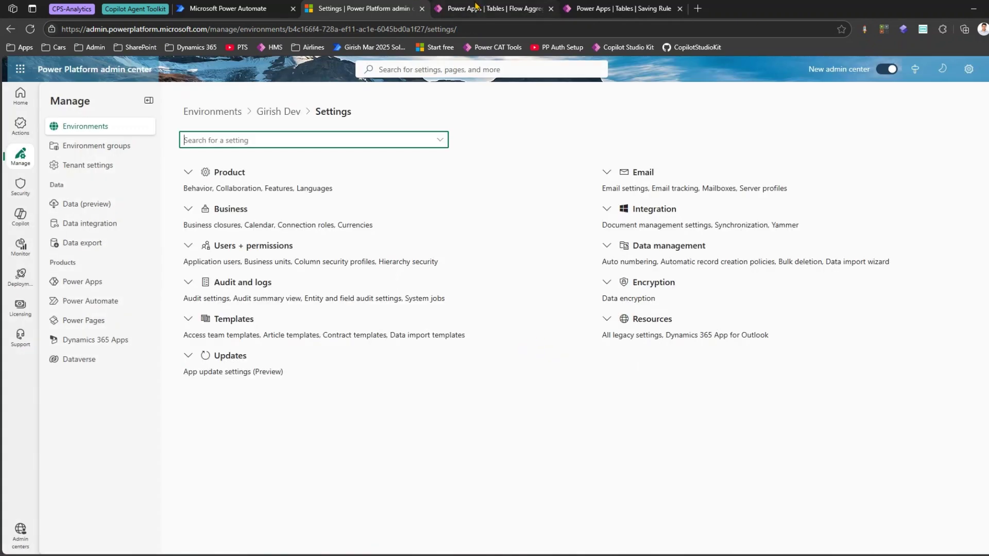
Switch back to Power Automate and open the details of the Explore USS Soln flow to check its Savings card.
left_click(238, 7)
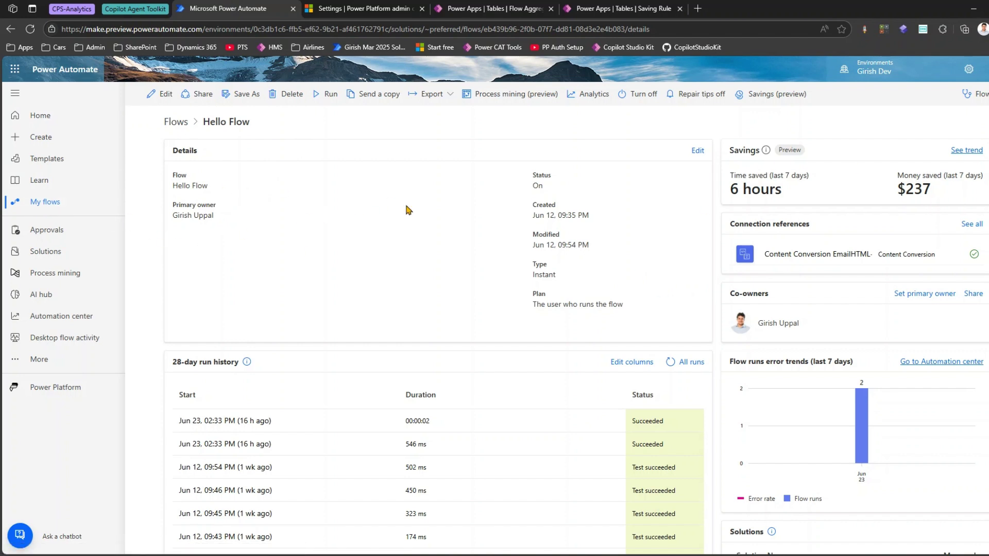
left_click(59, 203)
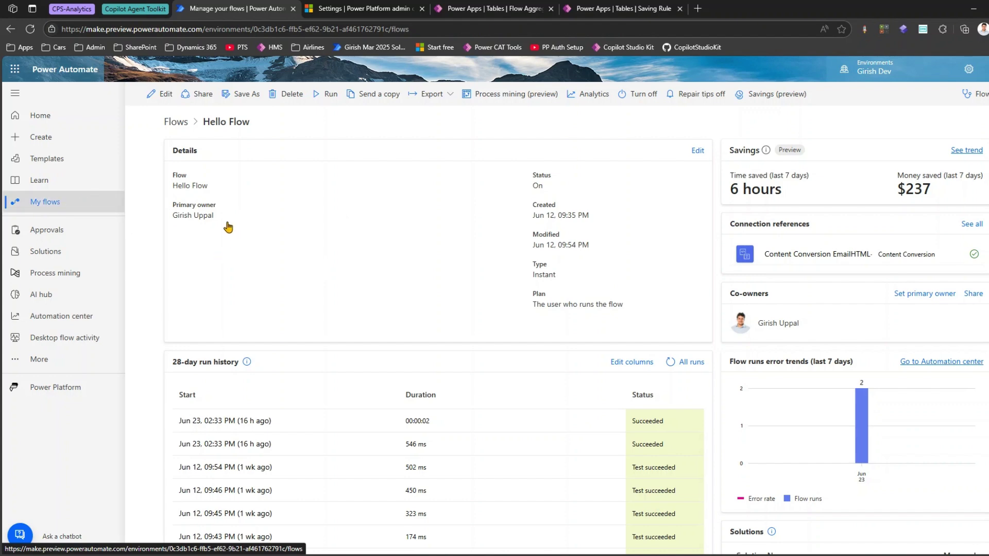
scroll(288, 436, "down", 10)
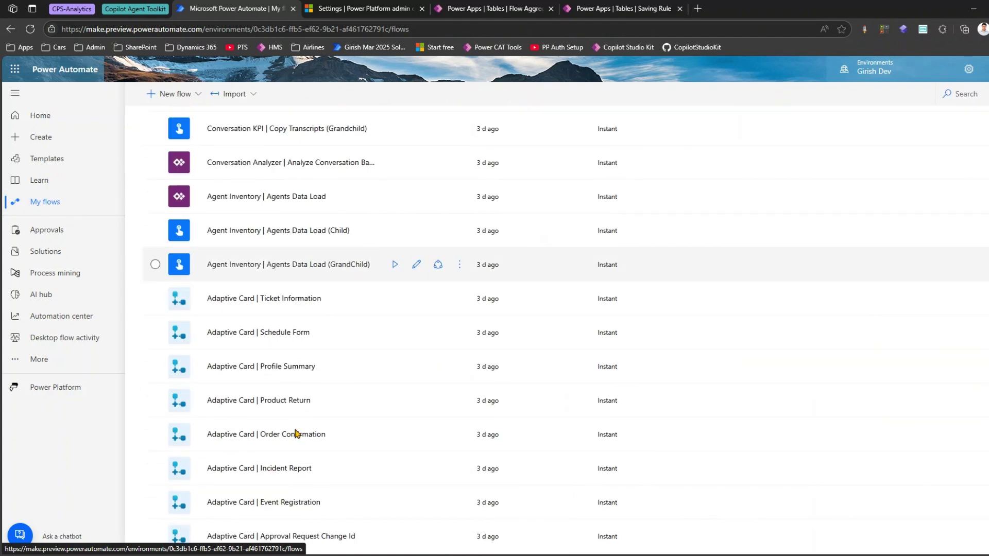
scroll(289, 433, "down", 1)
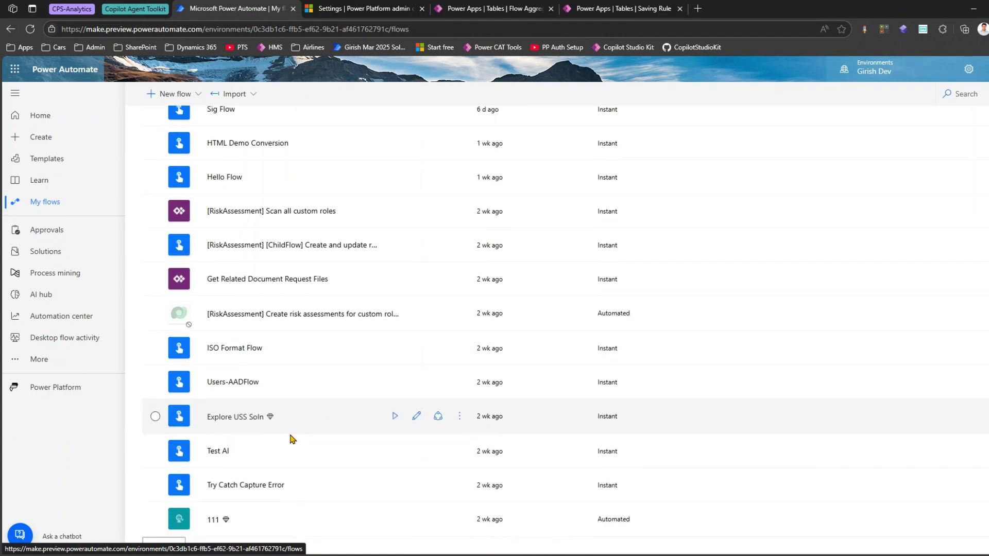
left_click(229, 417)
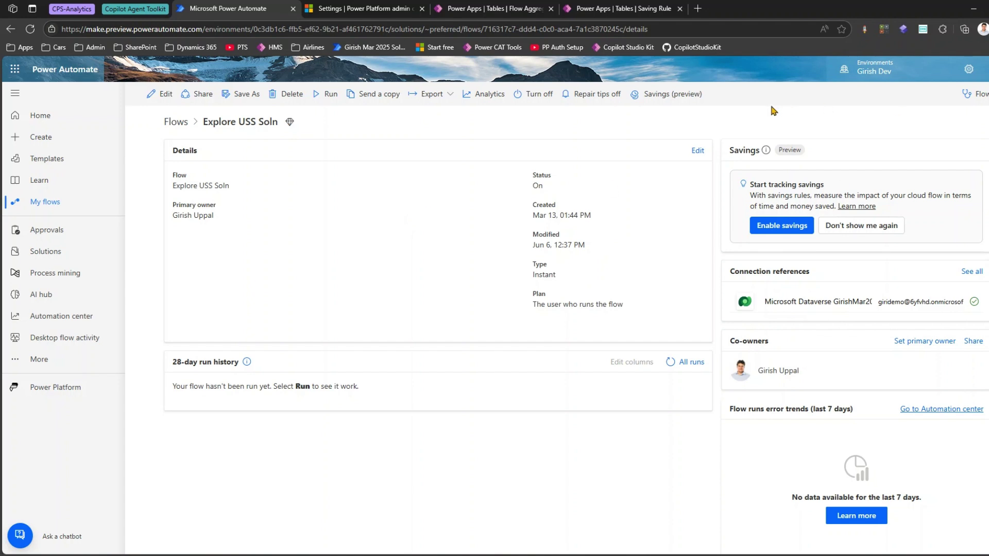
mouse_move(722, 133)
left_mouse_down()
mouse_move(724, 151)
mouse_move(927, 248)
mouse_move(988, 259)
left_mouse_up()
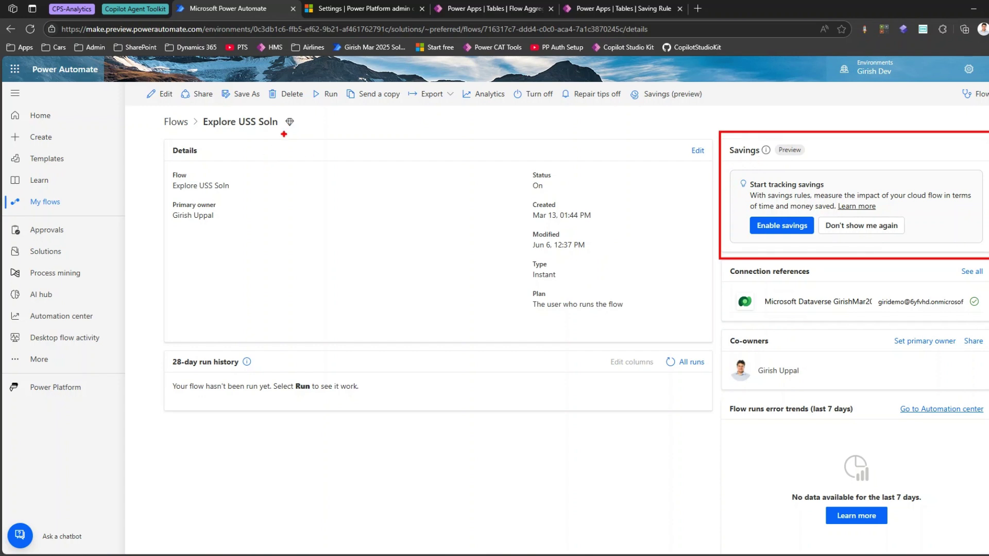
key("Escape")
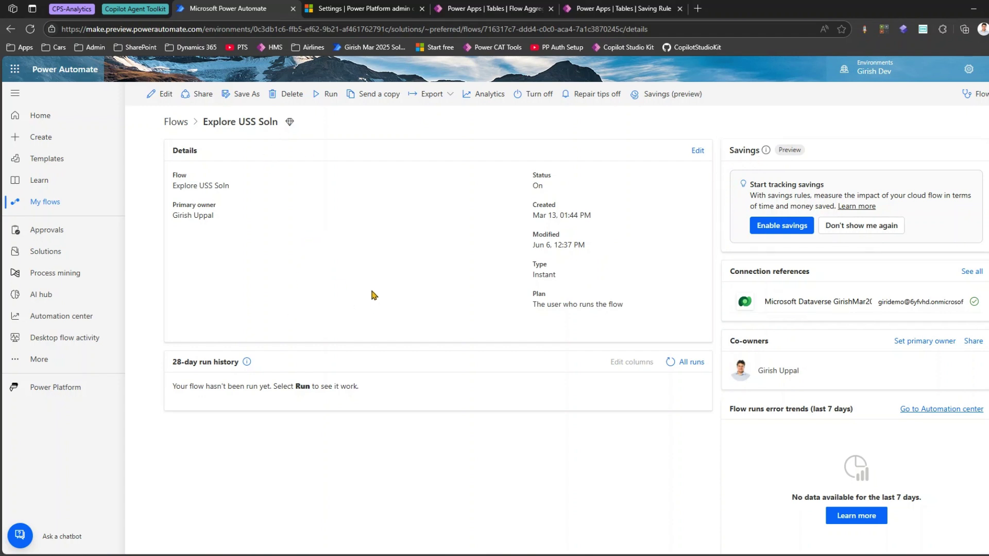
Run the Explore USS Soln flow once and refresh its 28-day run history.
left_click(329, 94)
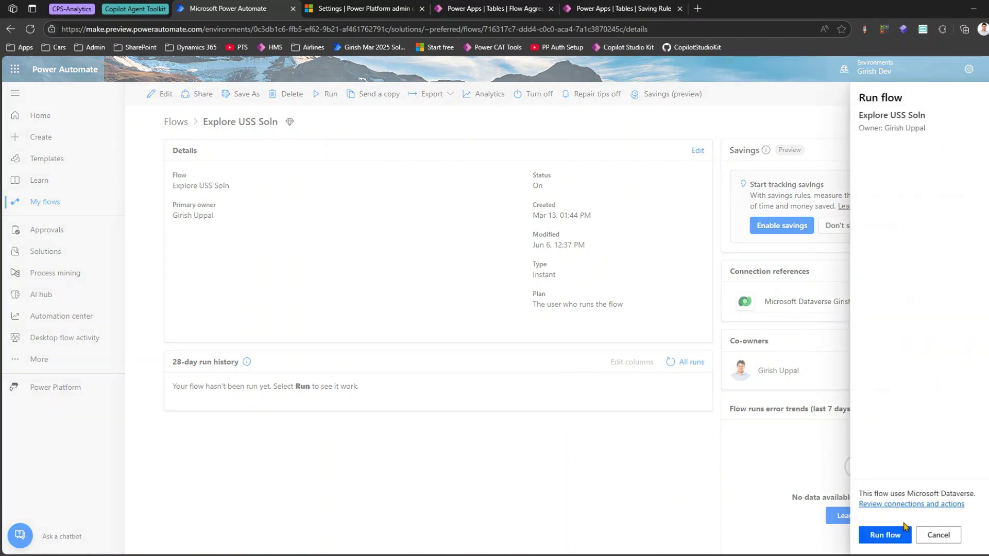
left_click(898, 535)
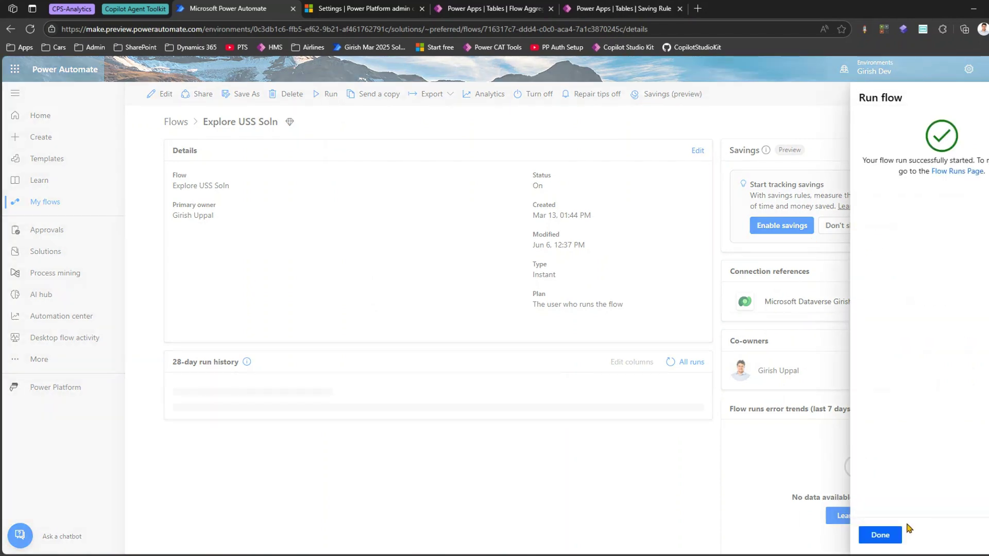
left_click(890, 536)
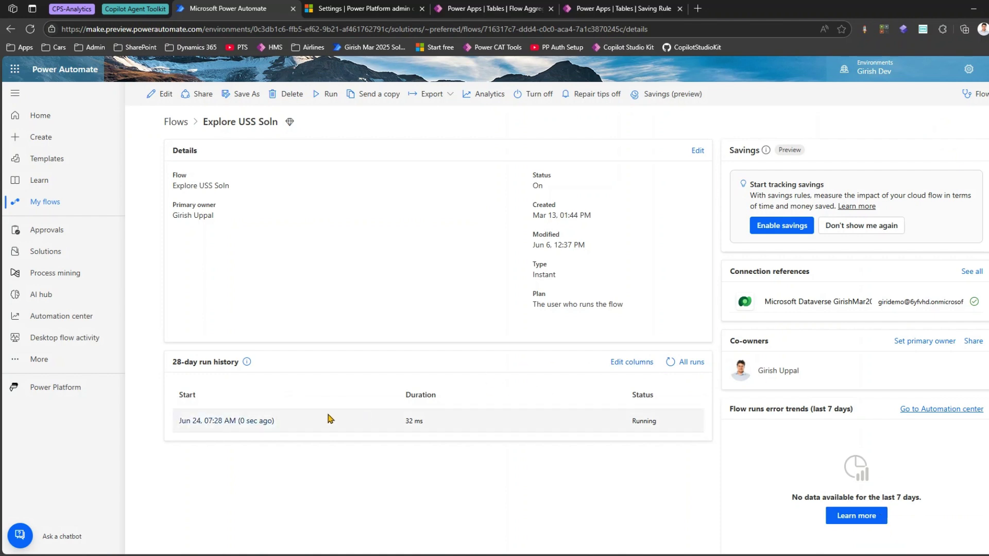
left_click(669, 365)
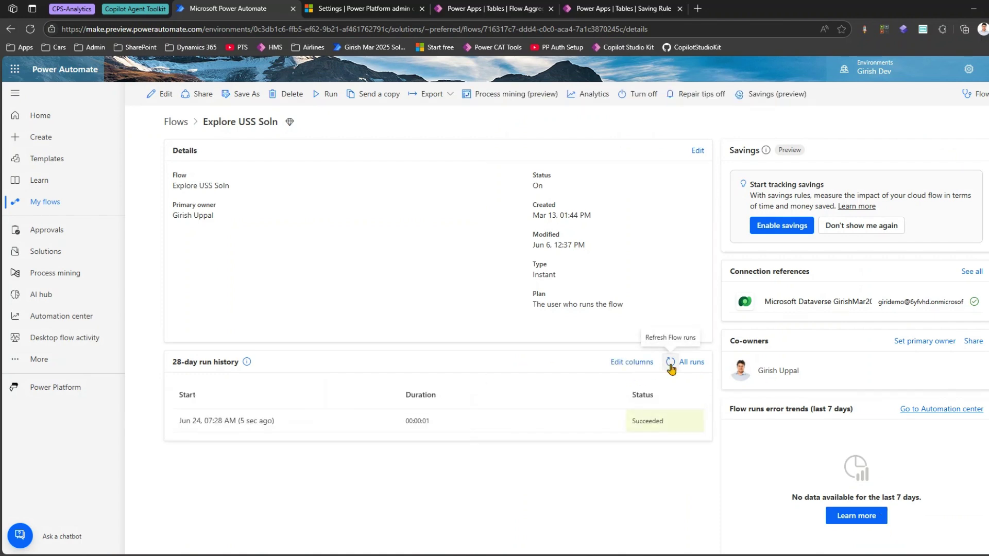
Open the savings setup for the Explore USS Soln flow and review its time-saving and money-saving rules.
left_click(778, 230)
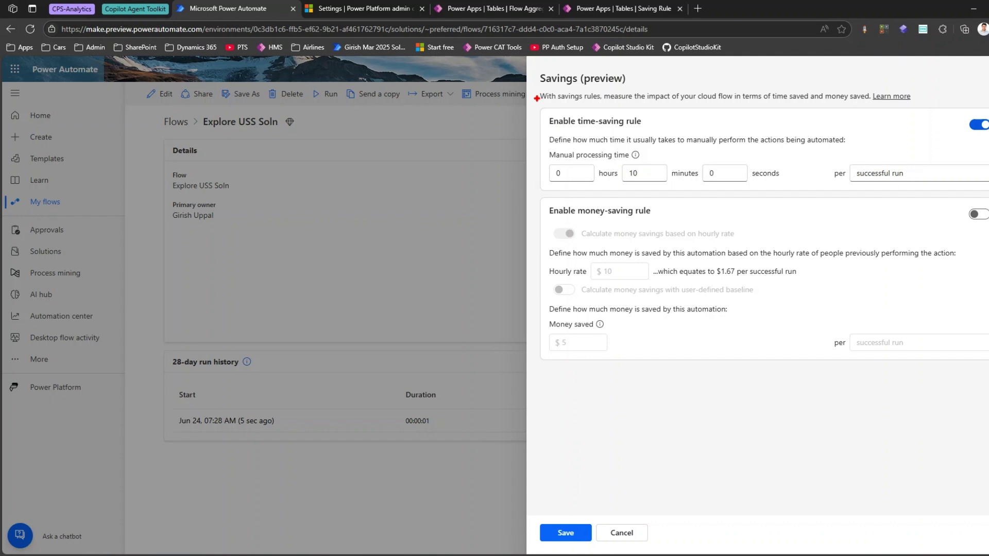
mouse_move(537, 98)
left_mouse_down()
mouse_move(711, 167)
mouse_move(912, 195)
left_mouse_up()
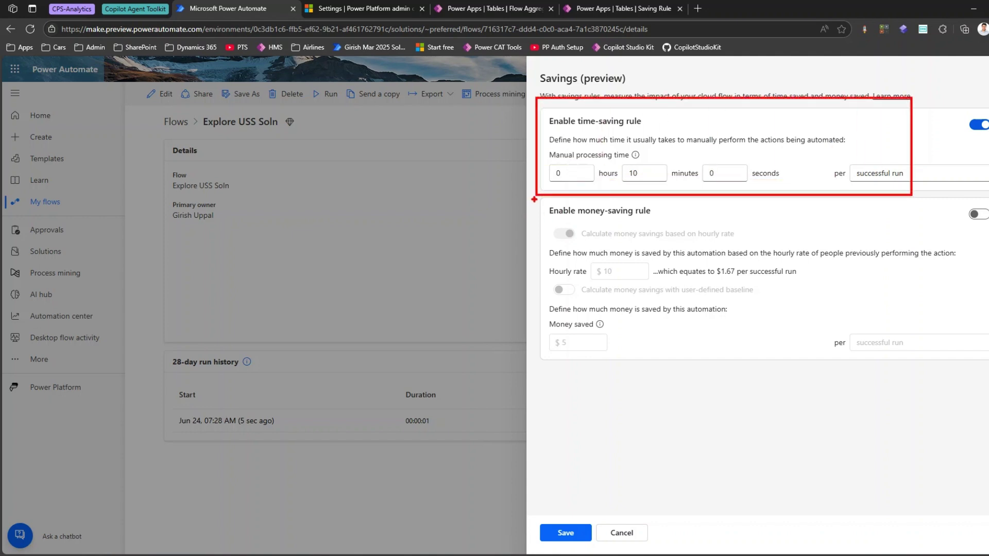
mouse_move(534, 199)
left_mouse_down()
mouse_move(763, 340)
mouse_move(775, 371)
left_mouse_up()
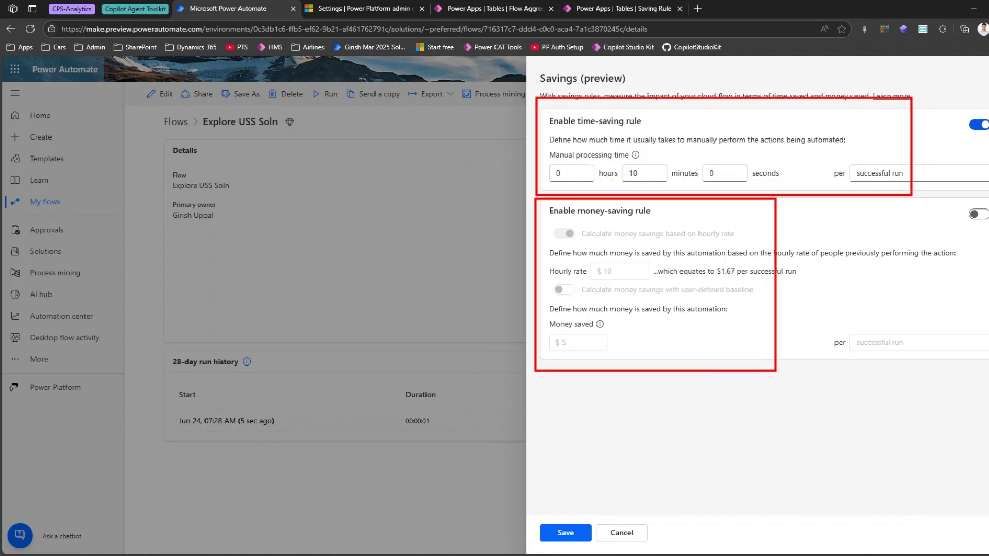
key("Escape")
left_click_drag(554, 140, 843, 139)
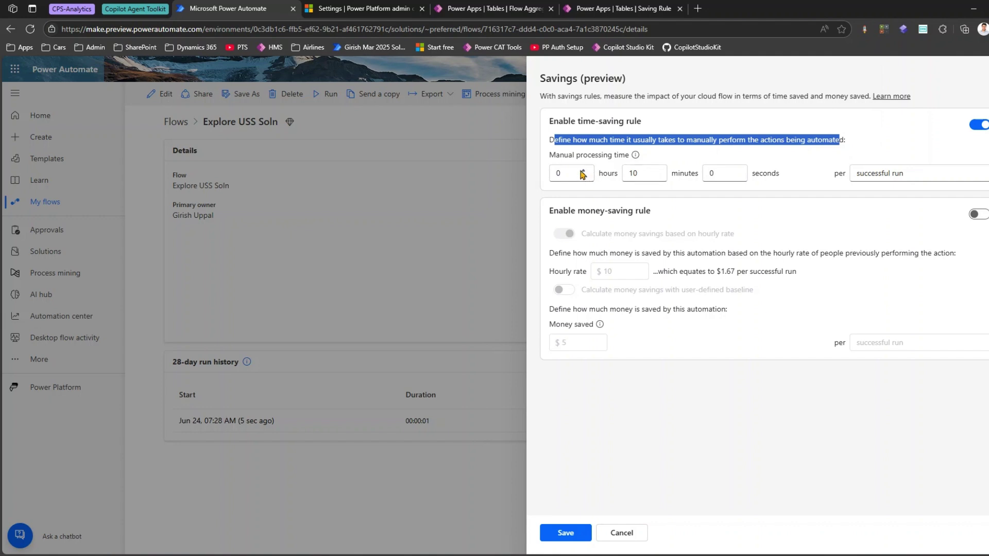
Set the time-saving rule's manual processing time to 3 hours 30 minutes per successful run.
double_click(558, 172)
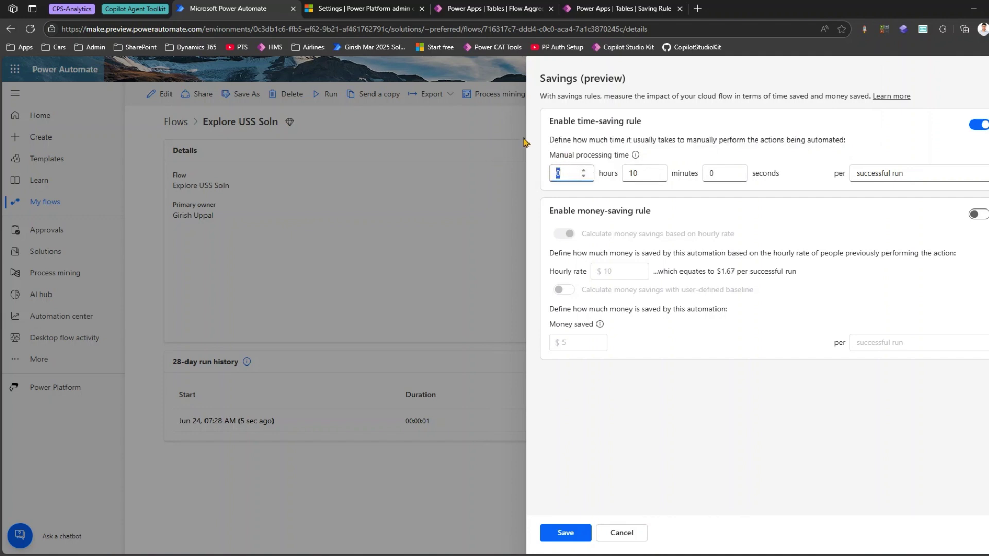
type("3")
double_click(622, 167)
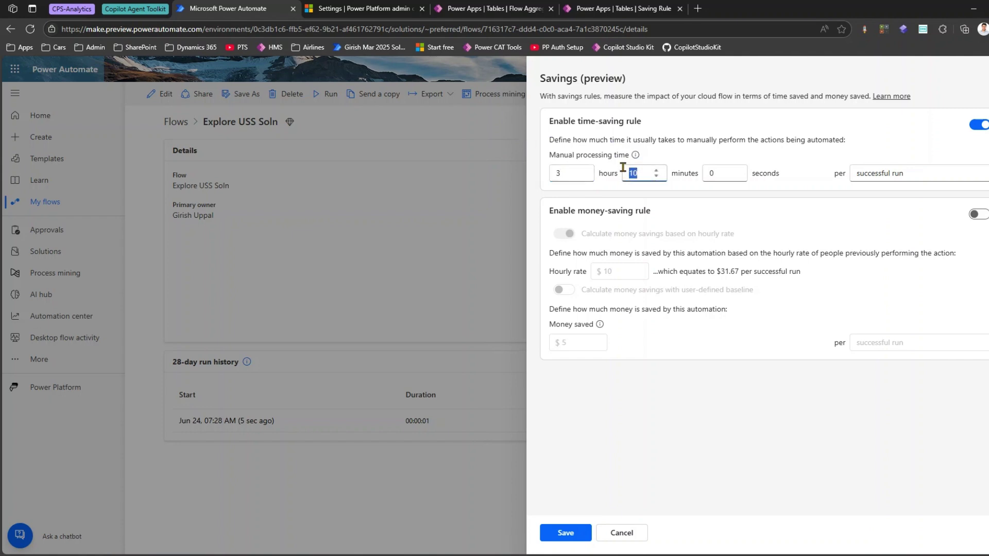
type("30")
left_click(877, 174)
left_click_drag(827, 164, 948, 198)
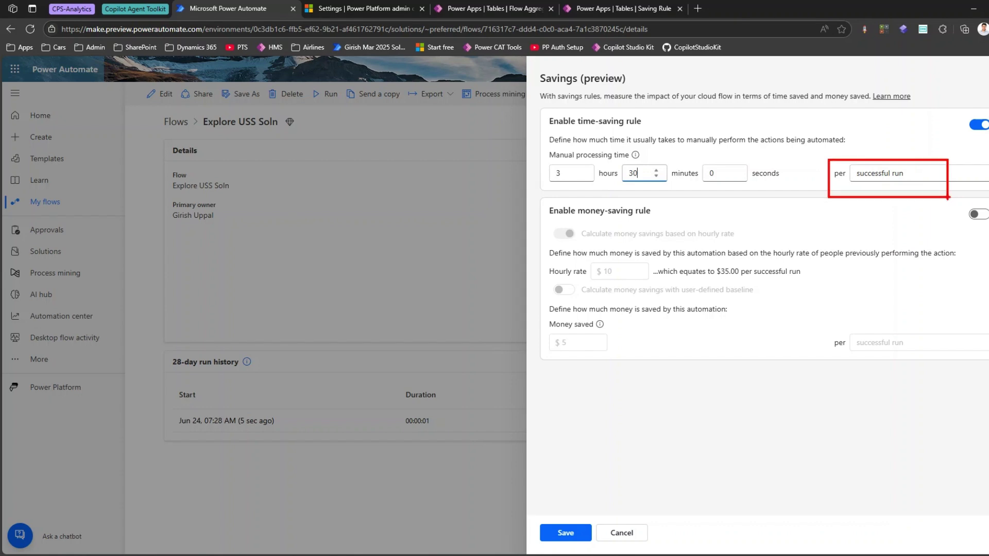
Try the hour, day and week options for the time-saving rule's frequency and return it to successful run.
left_click(948, 175)
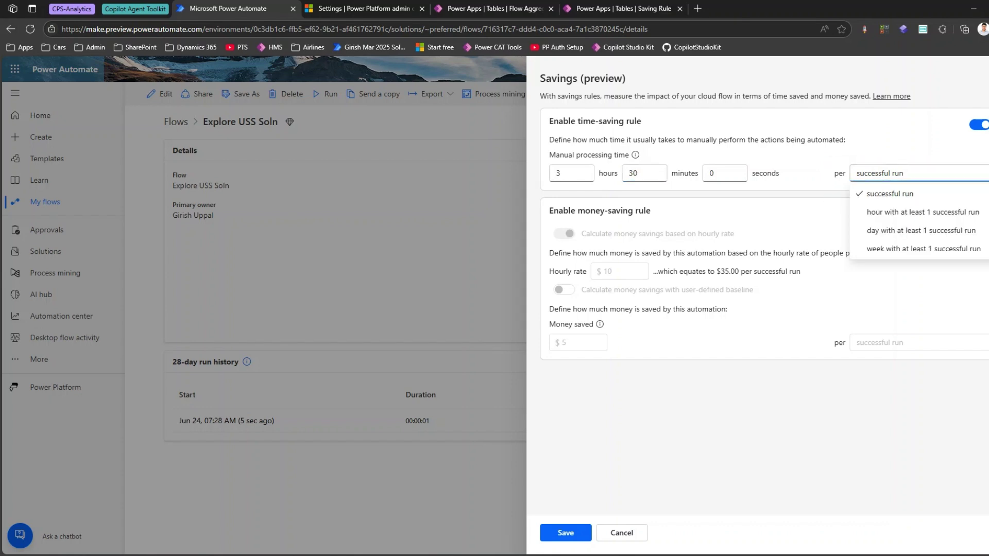
left_click(961, 213)
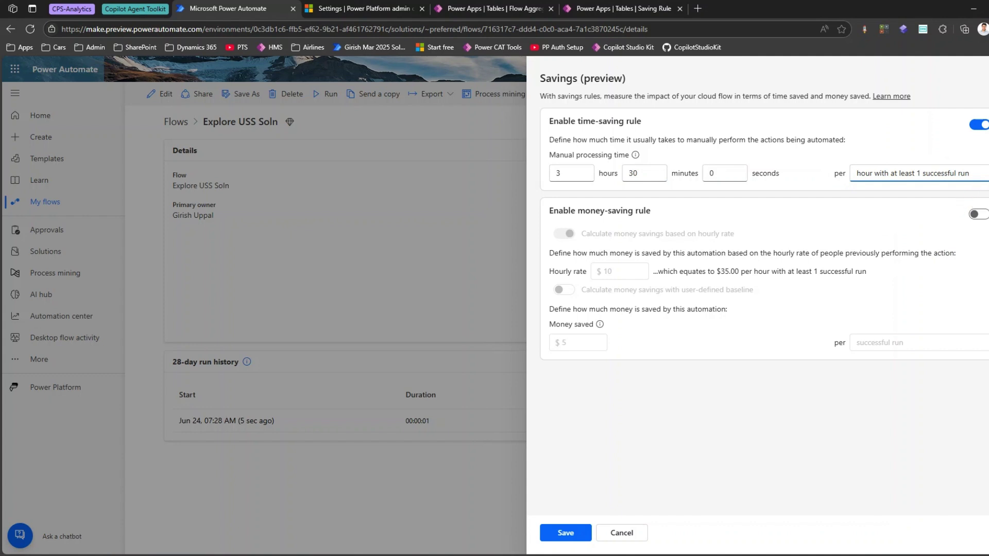
left_click(984, 178)
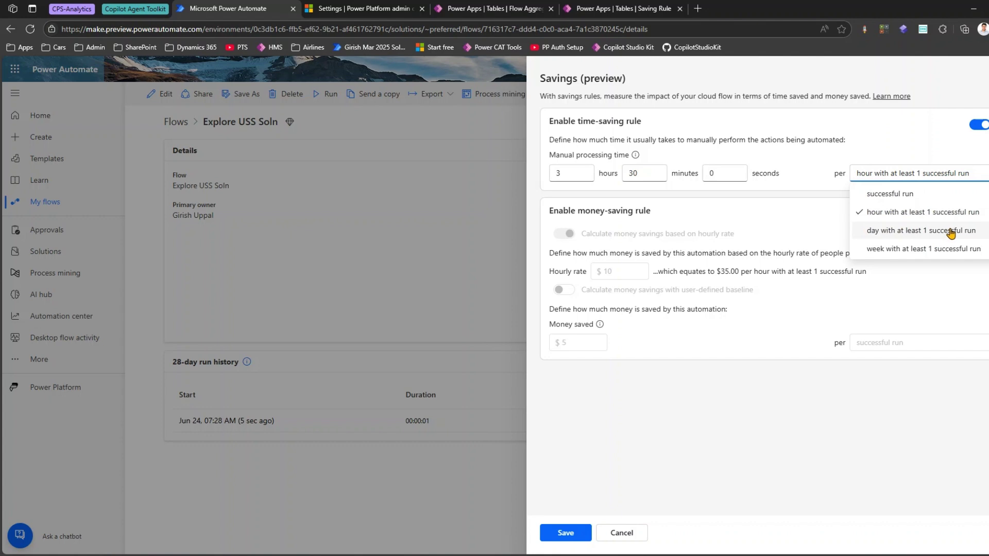
left_click(950, 232)
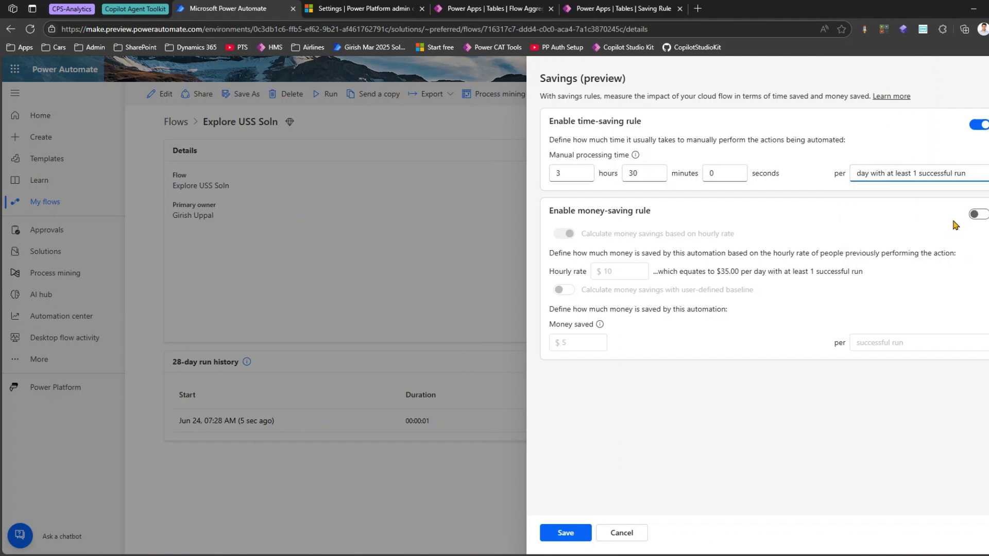
left_click(963, 175)
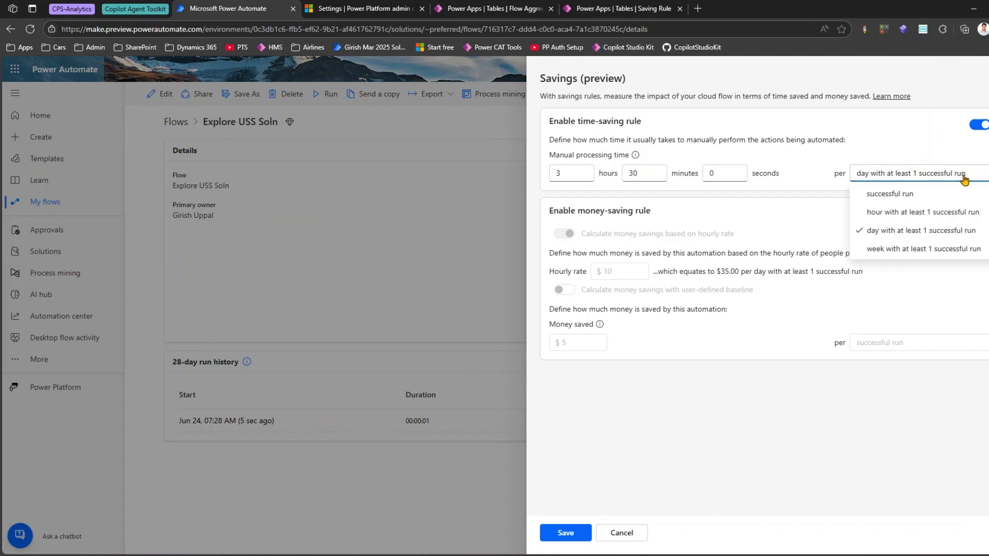
left_click(950, 249)
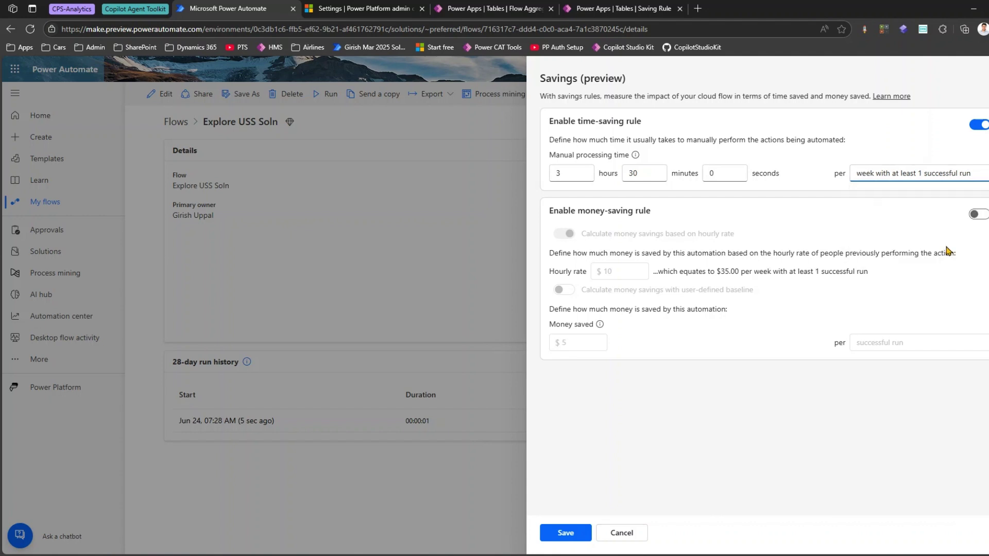
left_click(956, 177)
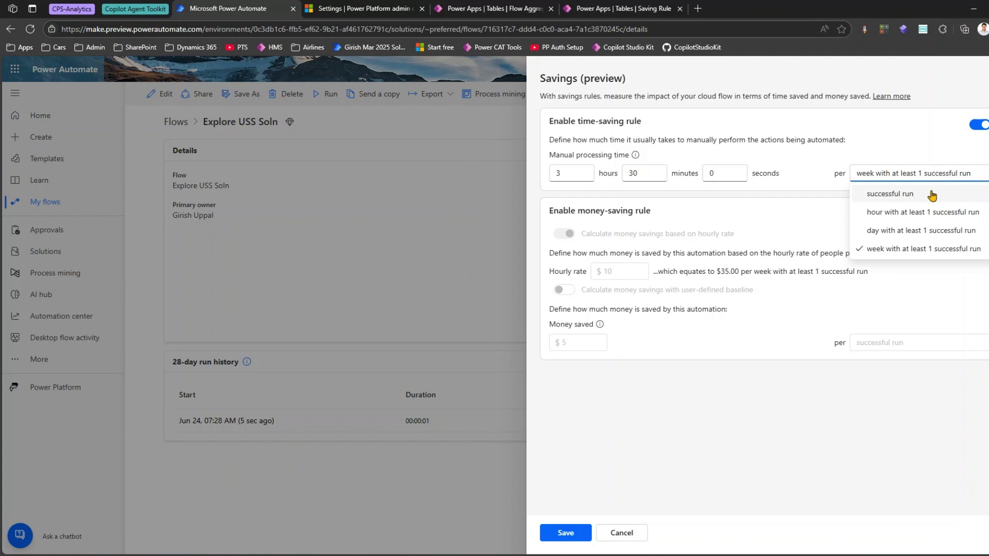
left_click(932, 196)
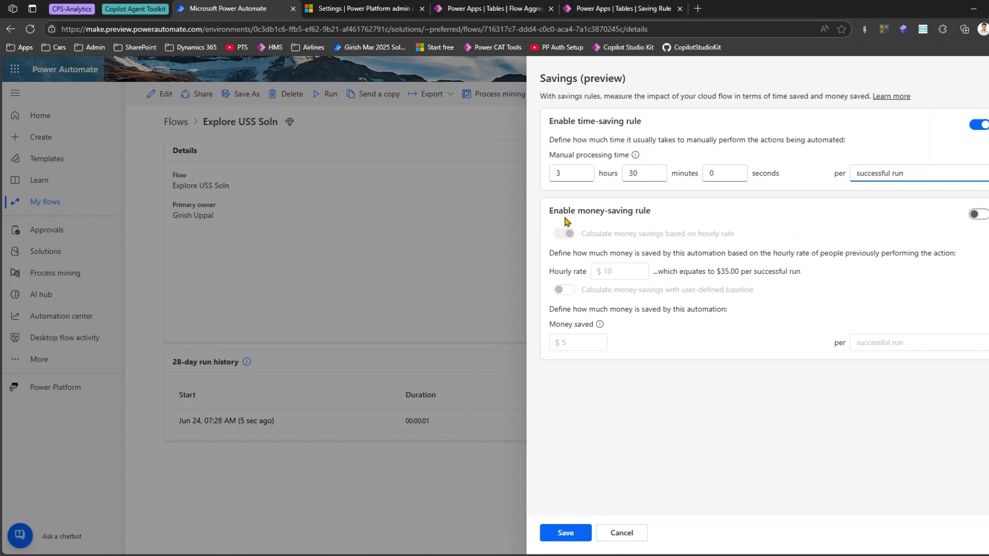
Enable the money-saving rule and review its hourly rate and user-defined baseline calculation methods.
left_click(981, 214)
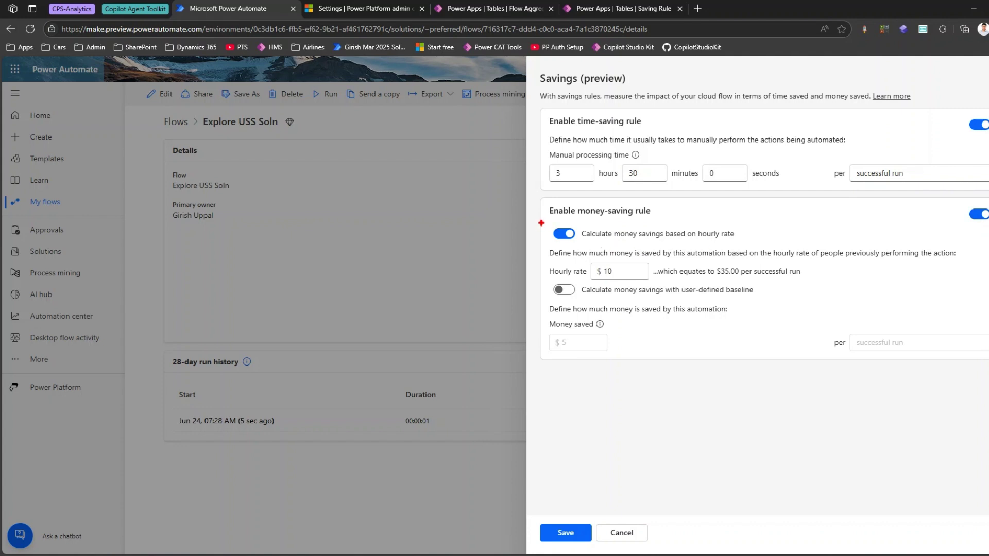
mouse_move(540, 223)
left_mouse_down()
mouse_move(711, 267)
mouse_move(782, 258)
left_mouse_up()
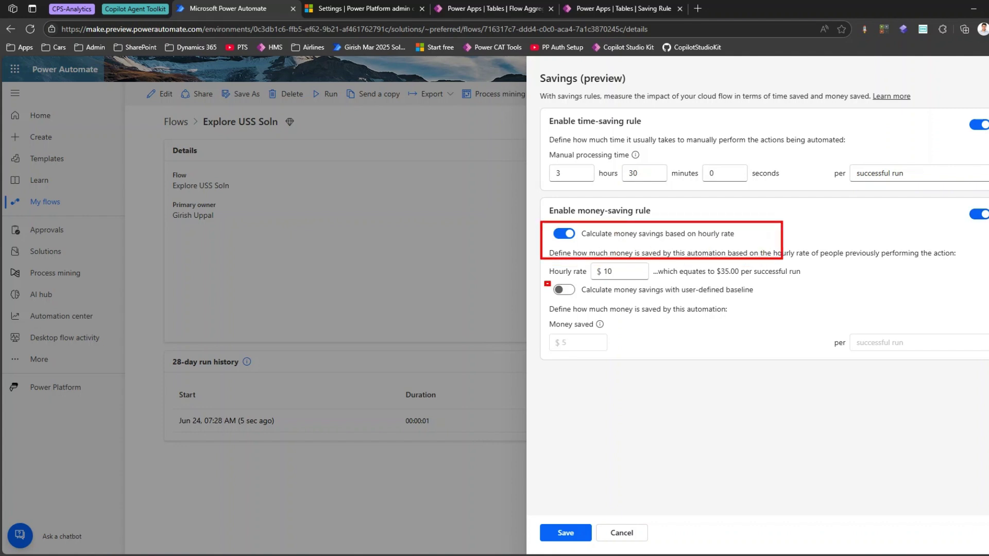
left_click_drag(547, 284, 723, 334)
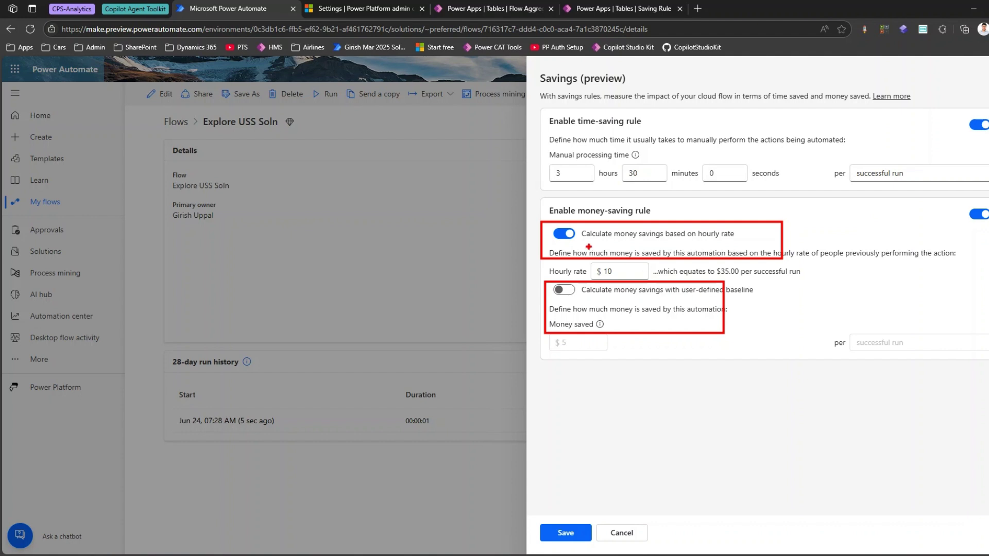
key("Escape")
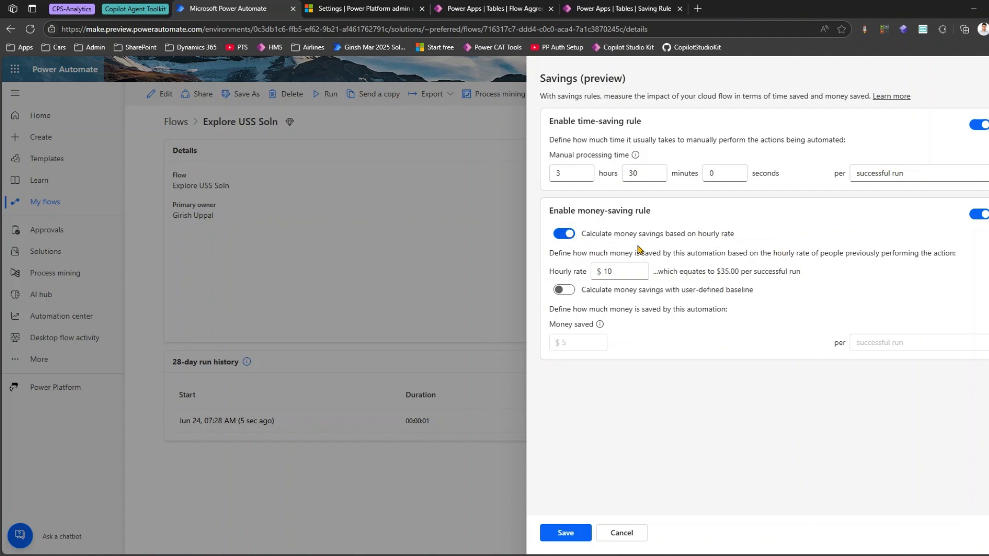
left_click_drag(577, 254, 774, 253)
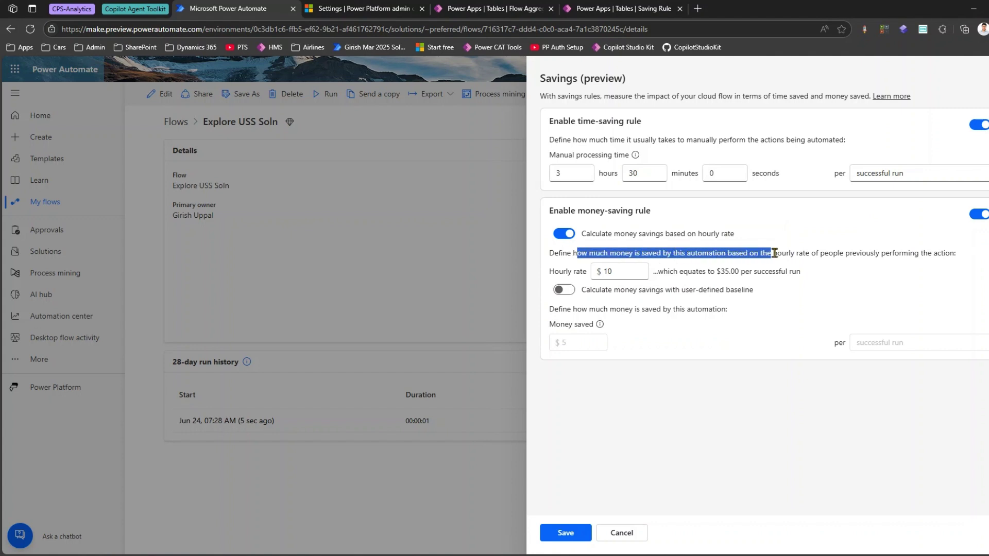
Set the money-saving rule's hourly rate to $20 and check how it combines with the manual processing time.
left_click(570, 173)
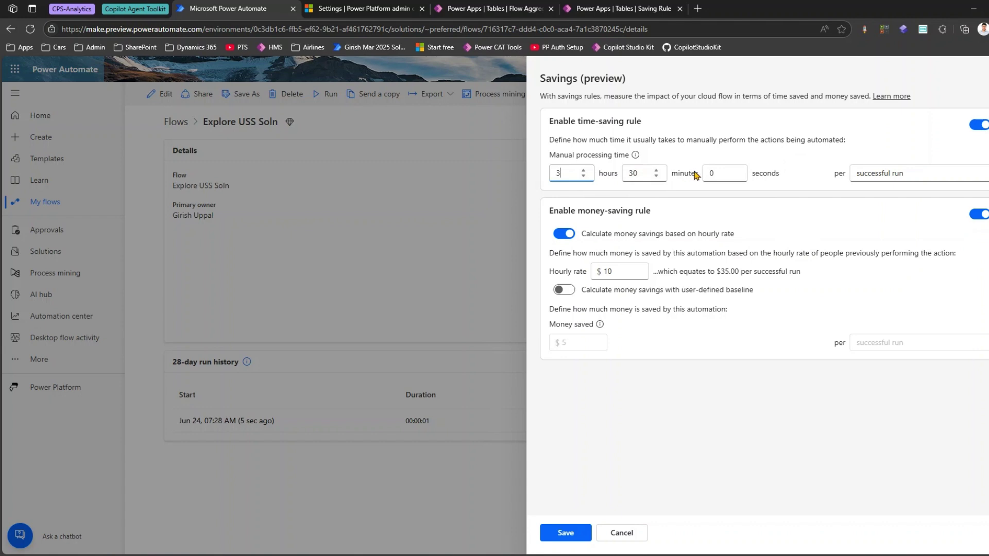
left_click_drag(616, 270, 604, 273)
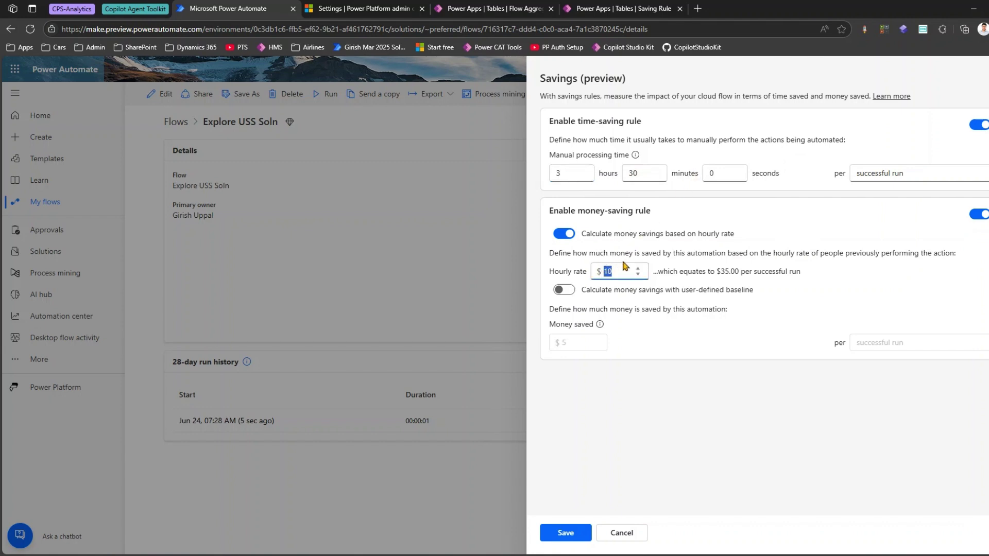
type("20")
mouse_move(605, 257)
left_mouse_down()
mouse_move(579, 188)
mouse_move(596, 193)
left_mouse_up()
mouse_move(591, 233)
left_mouse_down()
mouse_move(629, 183)
mouse_move(628, 201)
left_mouse_up()
mouse_move(716, 267)
left_mouse_down()
mouse_move(728, 278)
mouse_move(711, 255)
left_mouse_up()
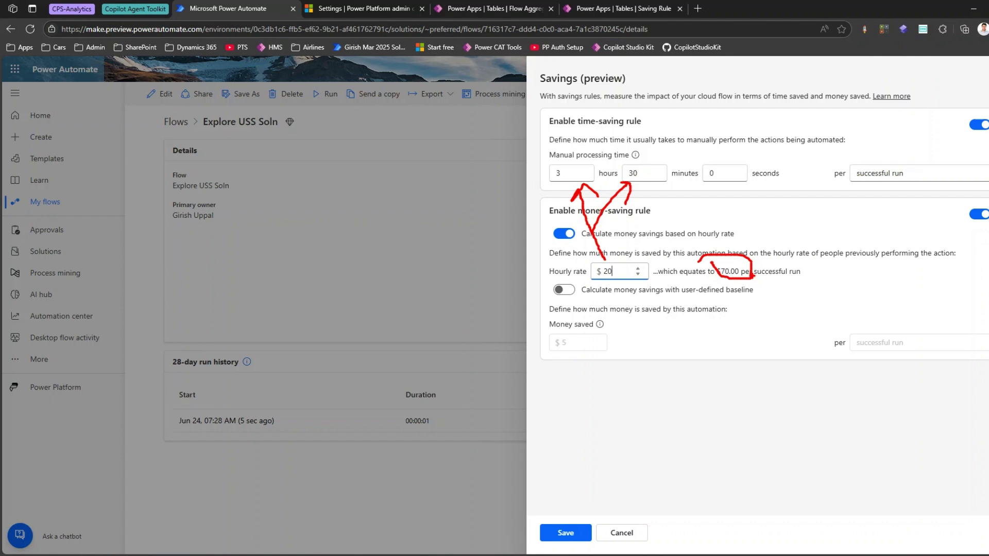
key("Escape")
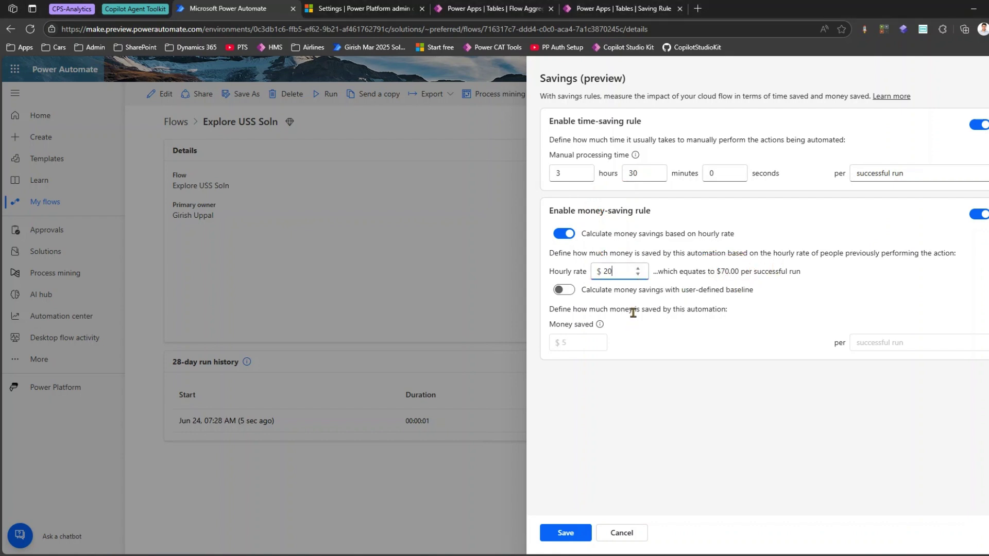
Try a user-defined baseline of $65 per hour with at least 1 successful run and switch back to hourly-rate calculation.
left_click(564, 290)
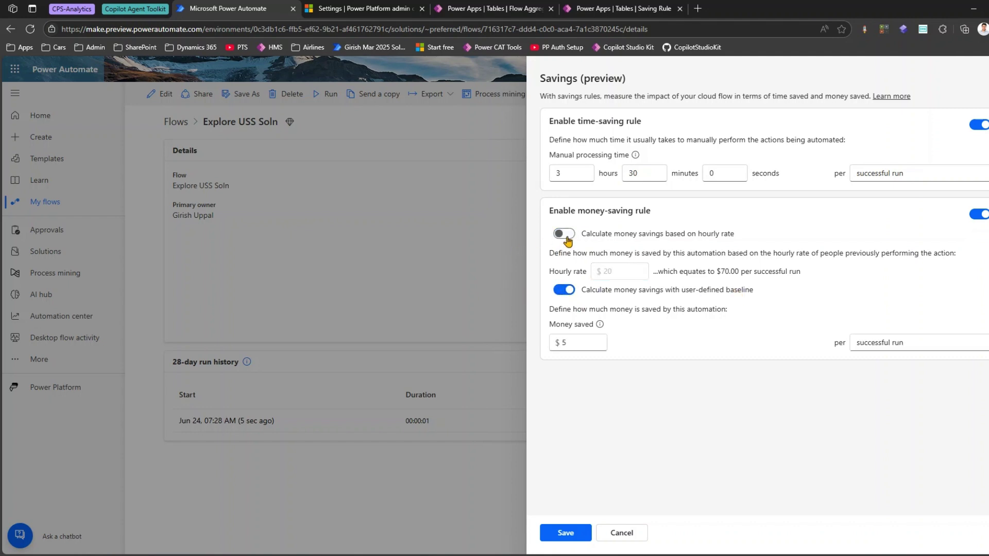
left_click_drag(589, 310, 669, 316)
left_click(571, 343)
double_click(563, 343)
type("65")
left_click(898, 344)
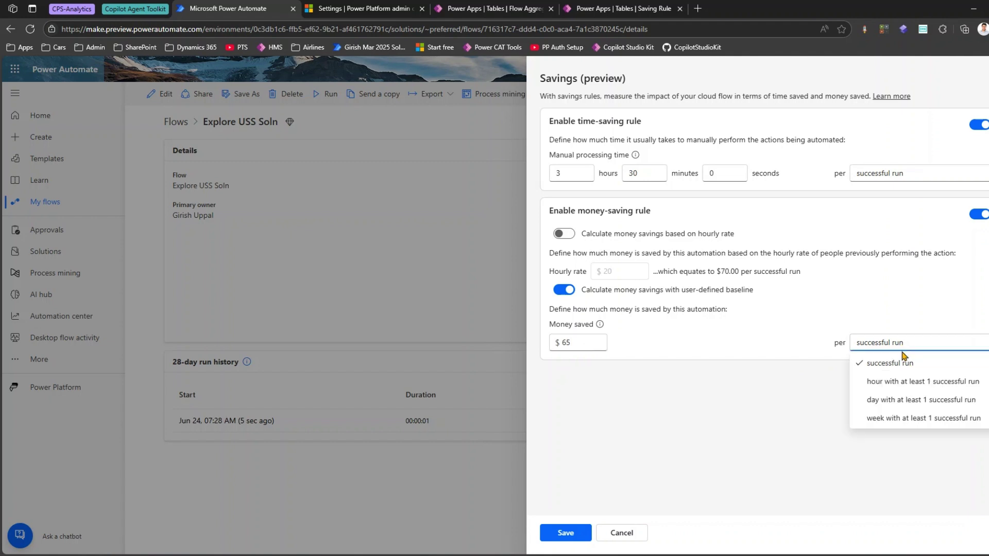
left_click(893, 384)
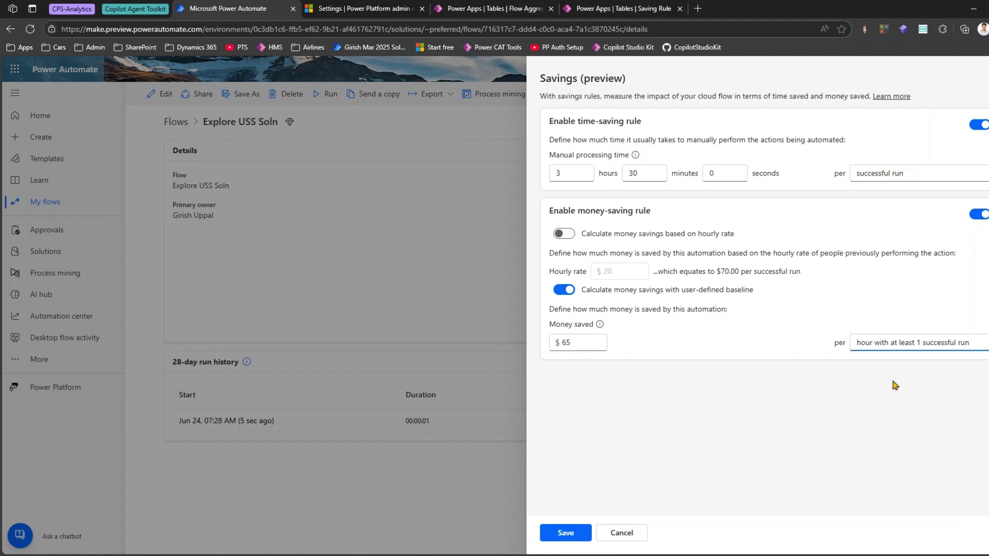
left_click(887, 344)
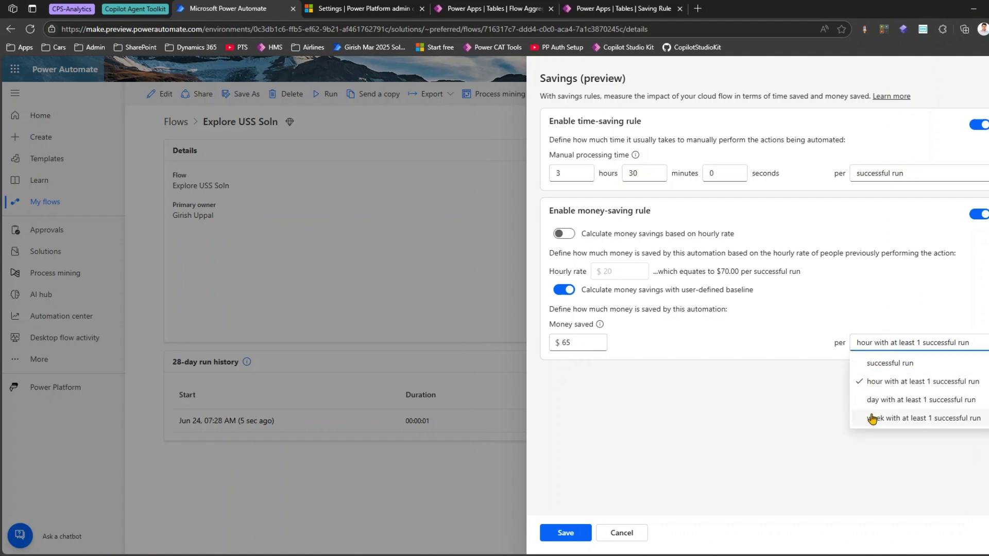
left_click(685, 392)
left_click(576, 342)
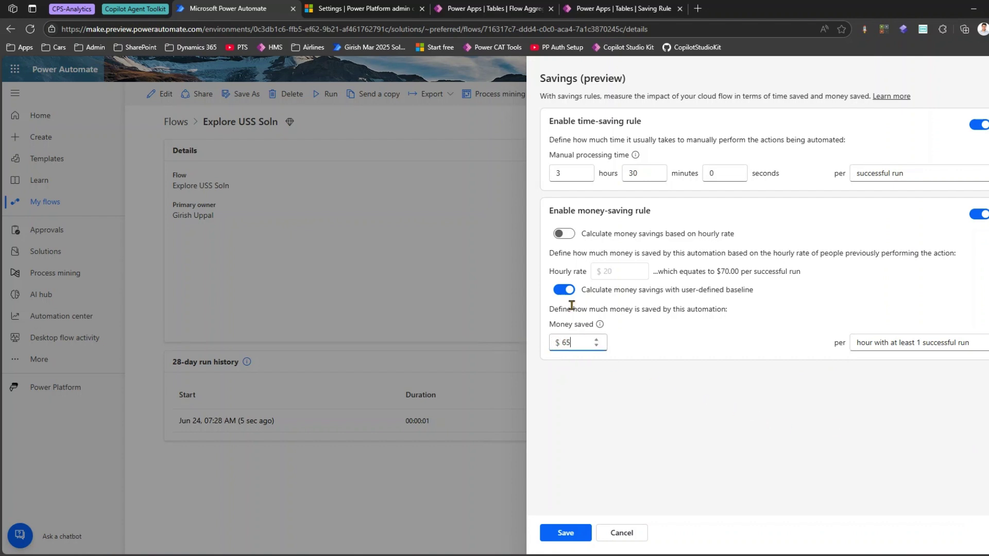
left_click(567, 238)
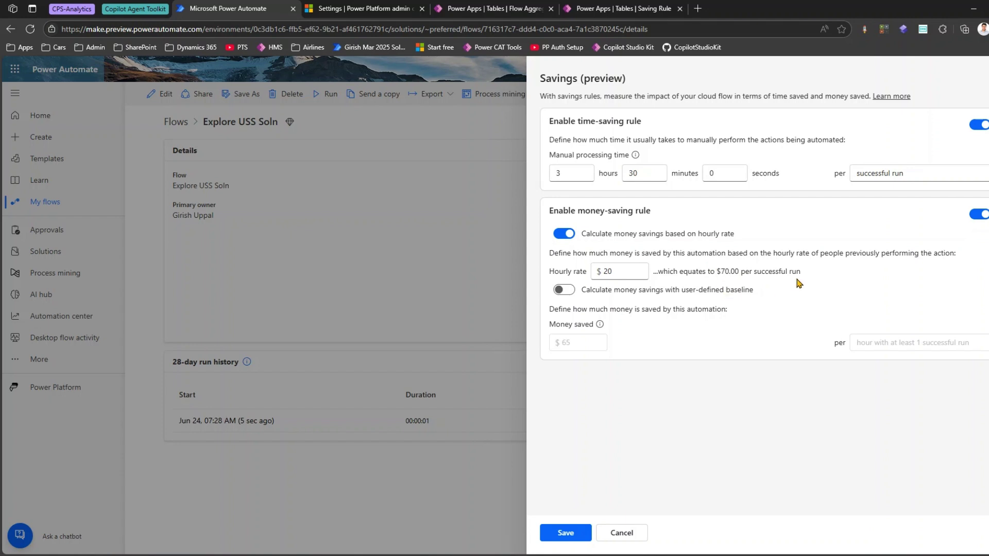
Save the savings rules and run the Explore USS Soln flow again, refreshing its 28-day run history.
left_click(567, 534)
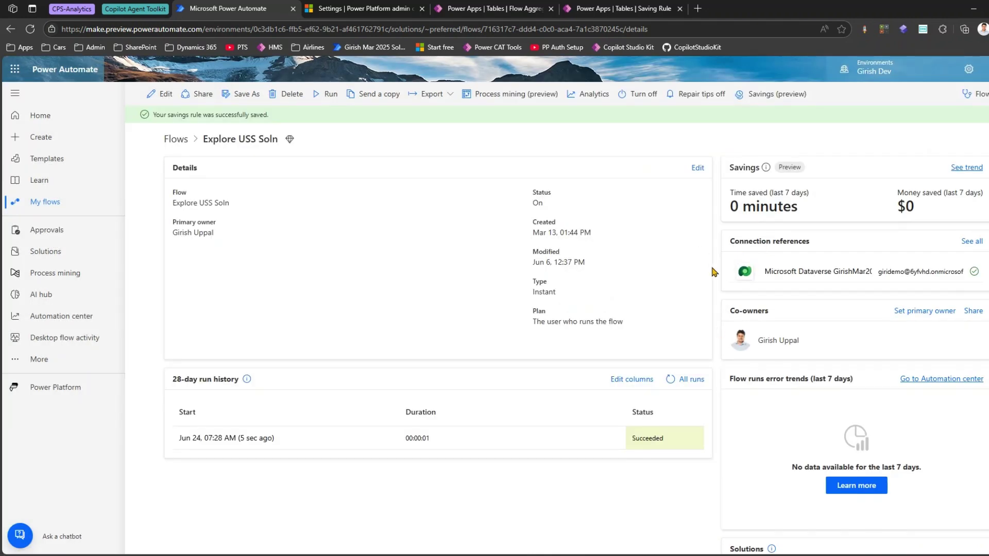
left_click(327, 94)
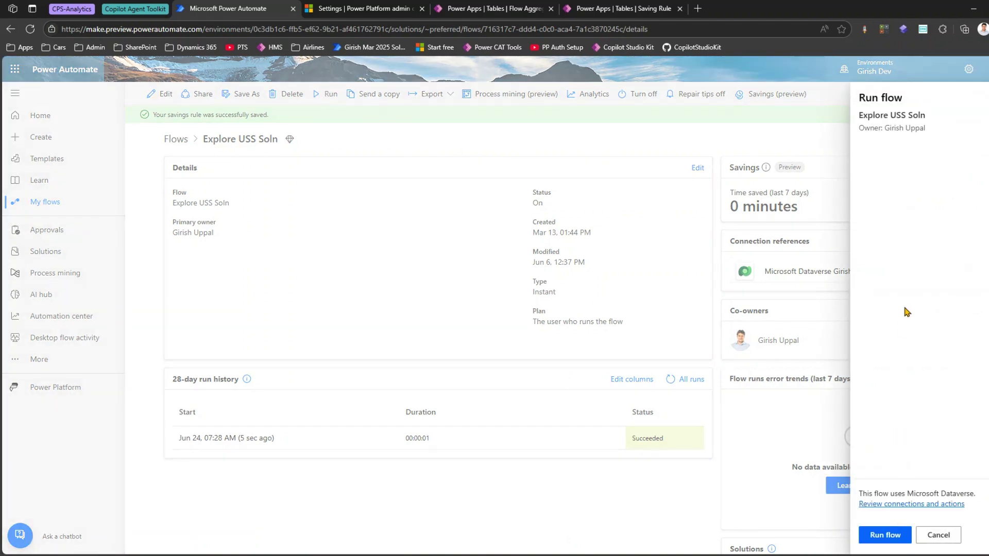
left_click(906, 536)
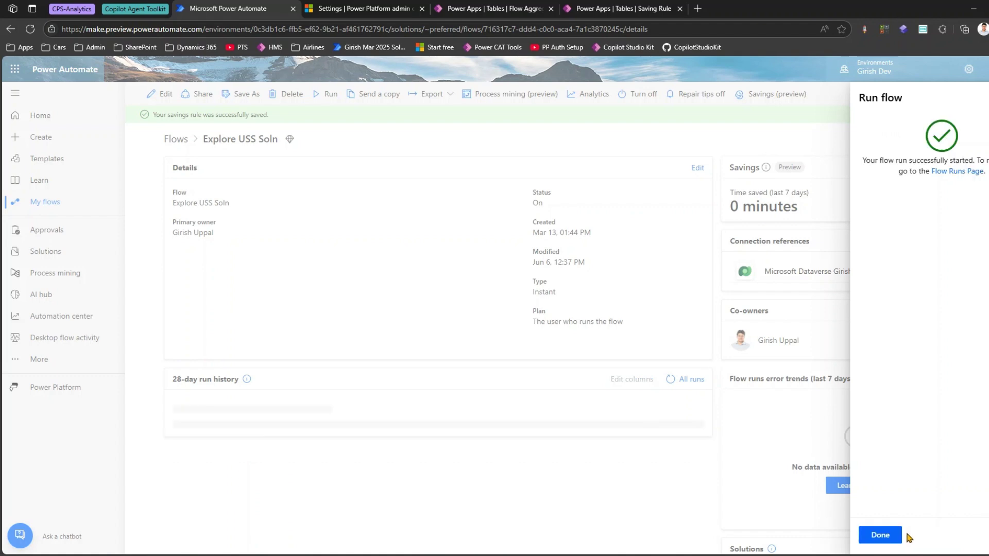
left_click(879, 536)
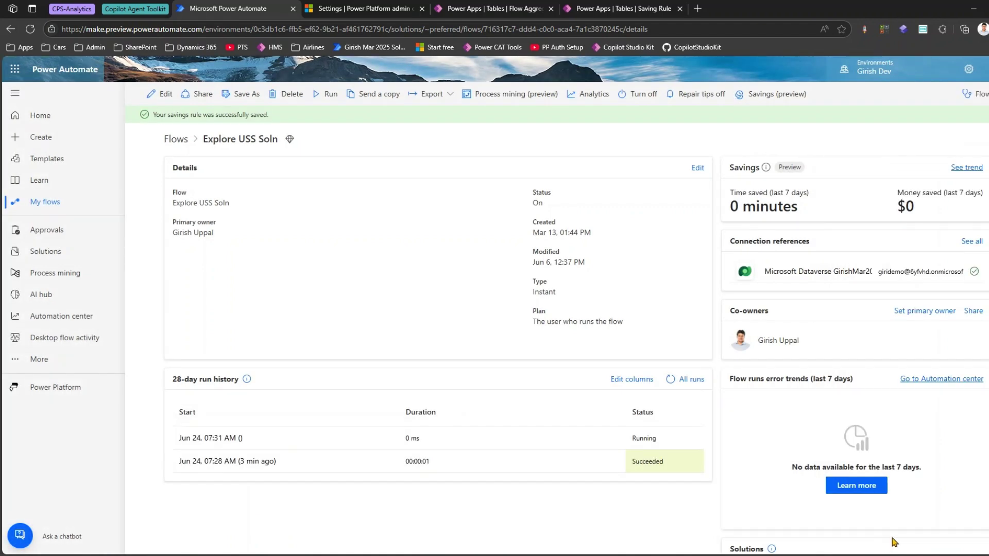
left_click(670, 380)
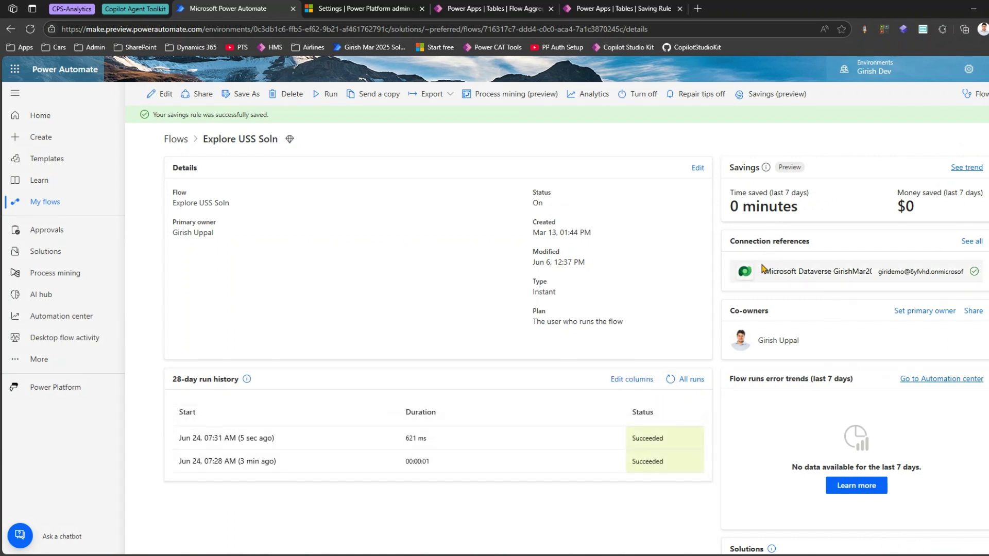
Examine the time saved and money saved figures on the flow's Savings card after the latest run.
mouse_move(605, 425)
left_mouse_down()
mouse_move(603, 331)
mouse_move(719, 223)
left_mouse_up()
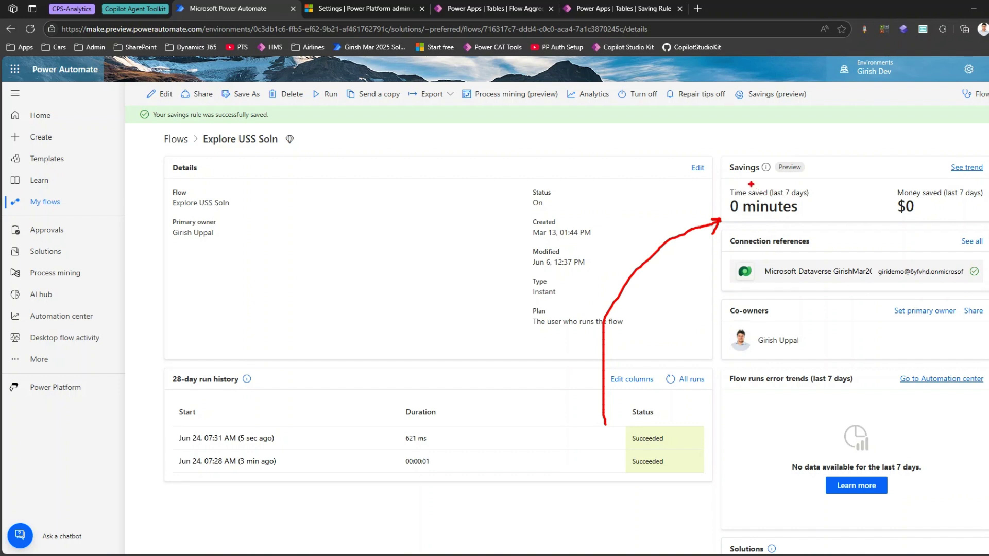
mouse_move(751, 184)
left_mouse_down()
mouse_move(724, 206)
mouse_move(781, 178)
mouse_move(733, 180)
left_mouse_up()
mouse_move(897, 182)
left_mouse_down()
mouse_move(921, 251)
mouse_move(897, 182)
left_mouse_up()
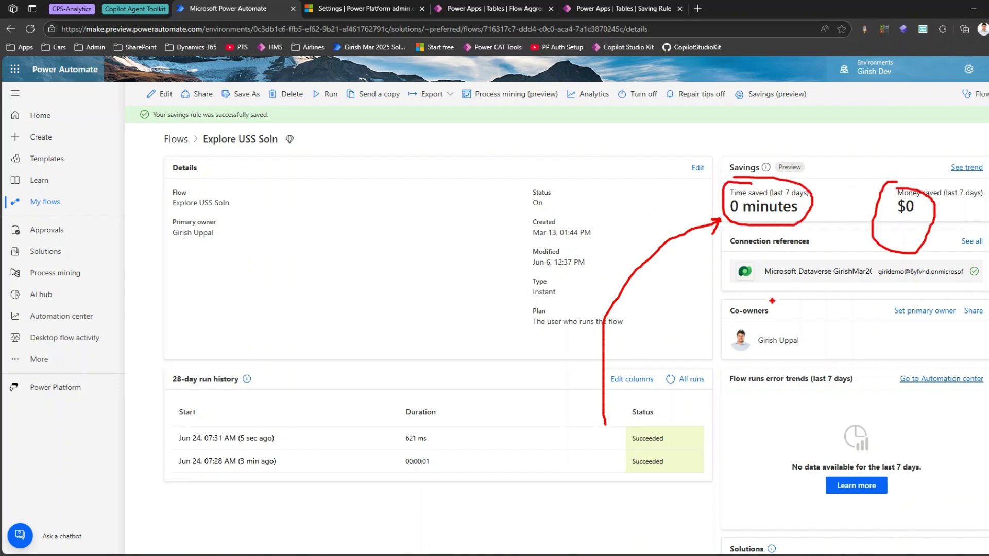
key("Escape")
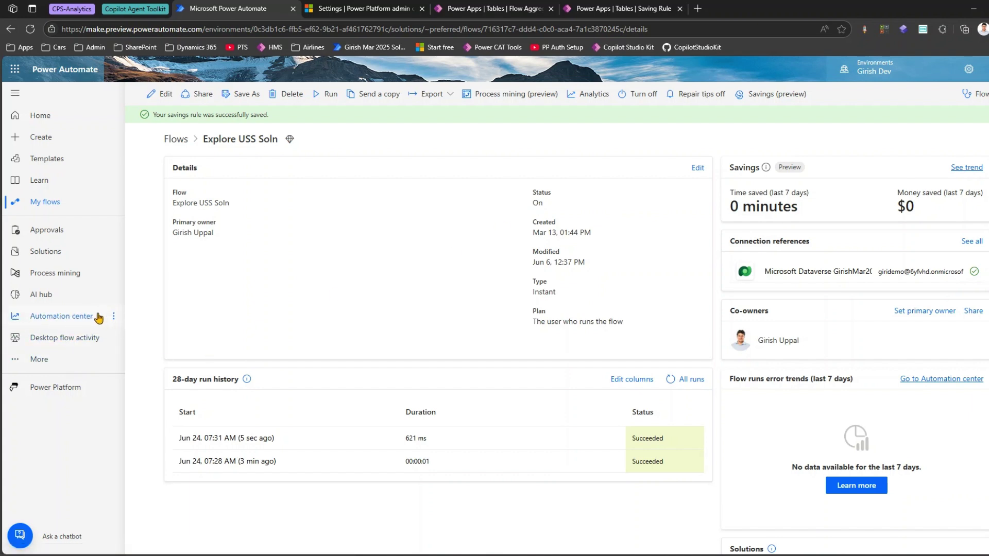
Open the savings trend for the Explore USS Soln flow in the Automation center and view its money savings.
left_click(70, 363)
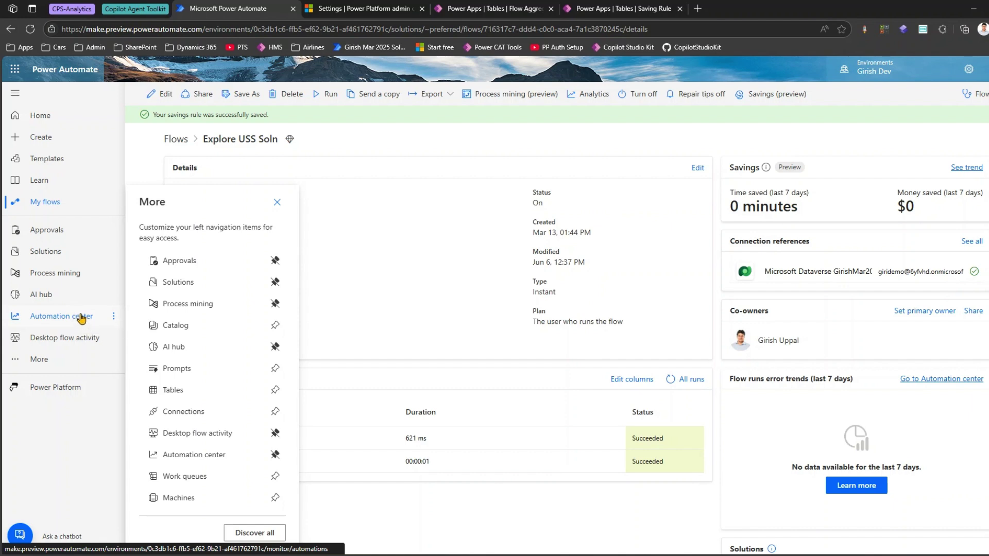
left_click(967, 172)
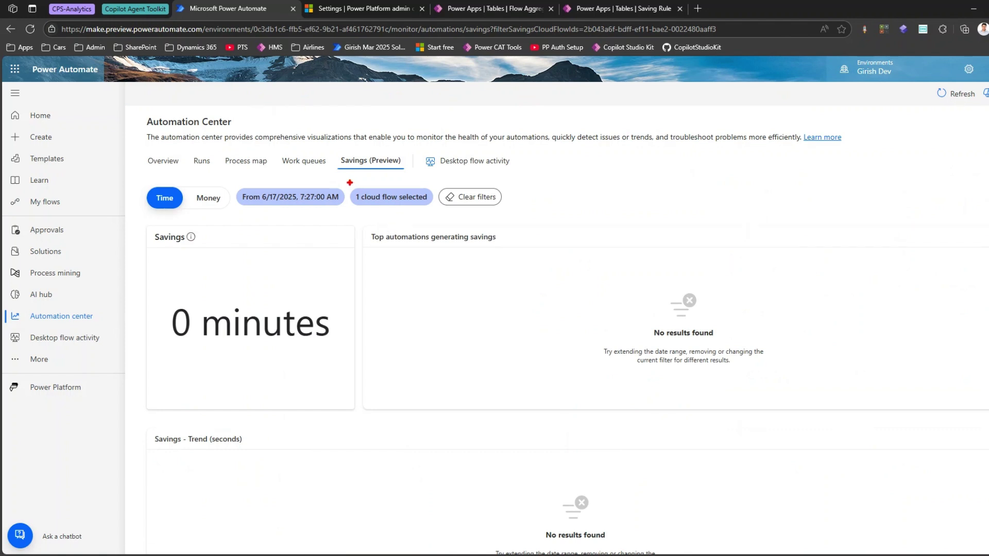
mouse_move(350, 182)
left_mouse_down()
mouse_move(378, 207)
mouse_move(436, 215)
left_mouse_up()
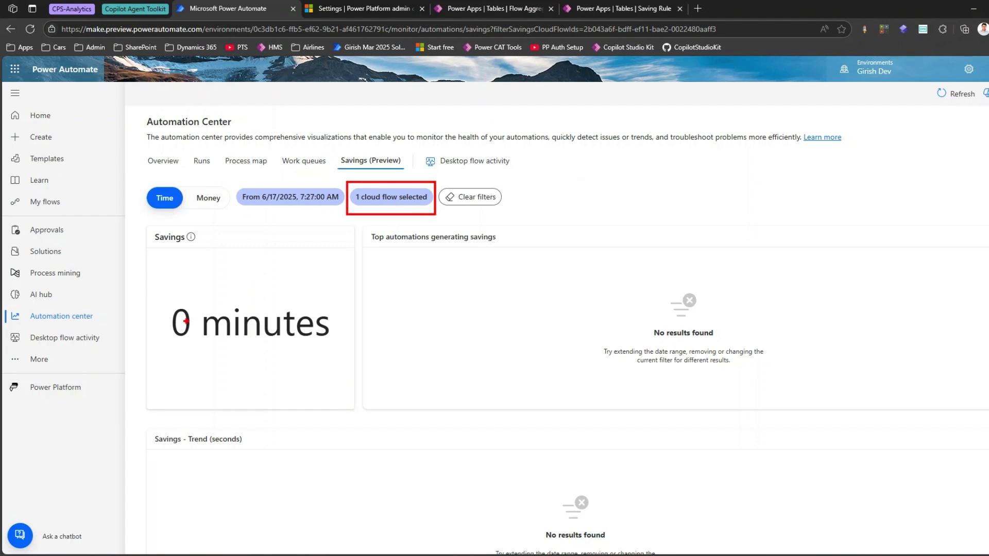
left_click(214, 202)
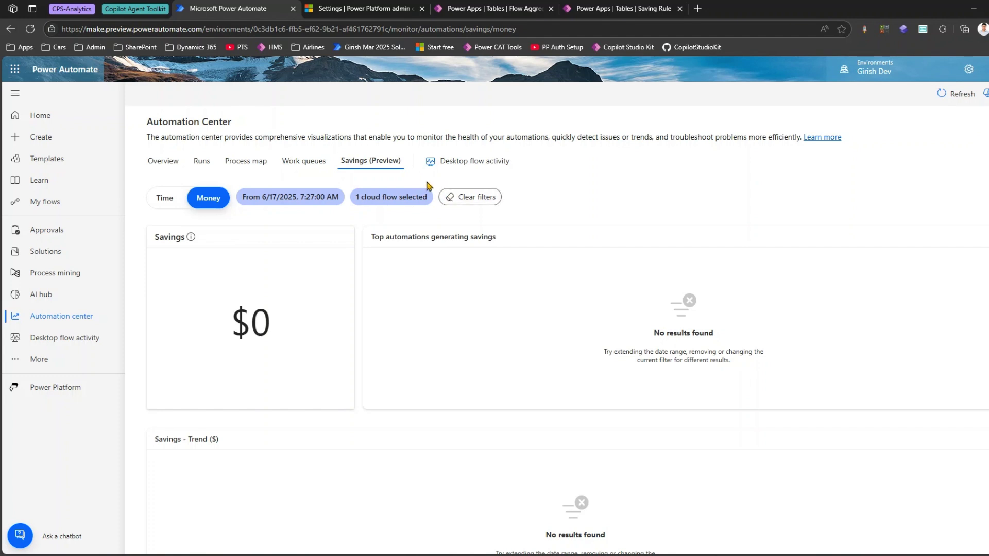
Clear the savings filters and examine the total money saved, top automations and savings trend across all cloud flows.
left_click(465, 200)
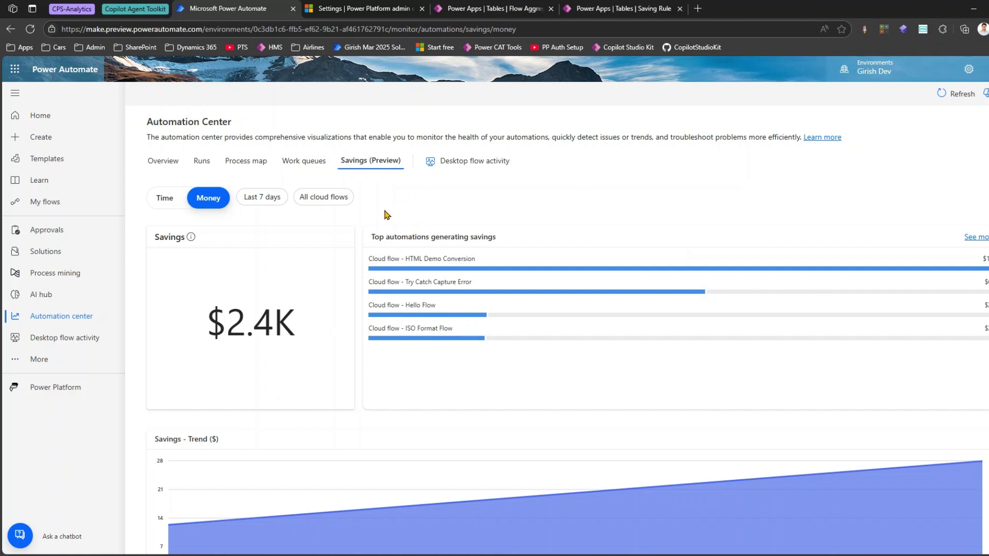
left_click_drag(143, 227, 333, 395)
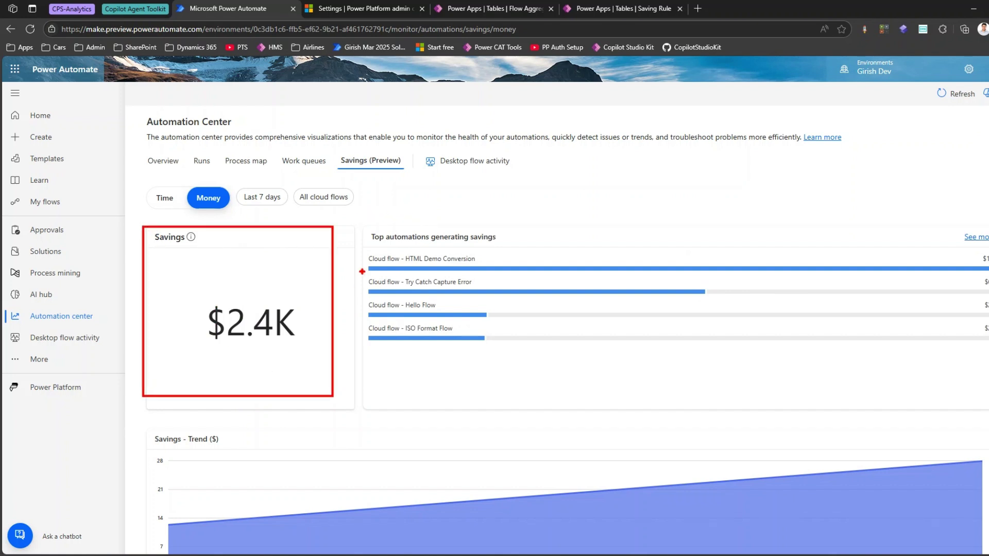
mouse_move(361, 224)
left_mouse_down()
mouse_move(411, 361)
mouse_move(988, 367)
left_mouse_up()
left_click_drag(966, 249, 988, 350)
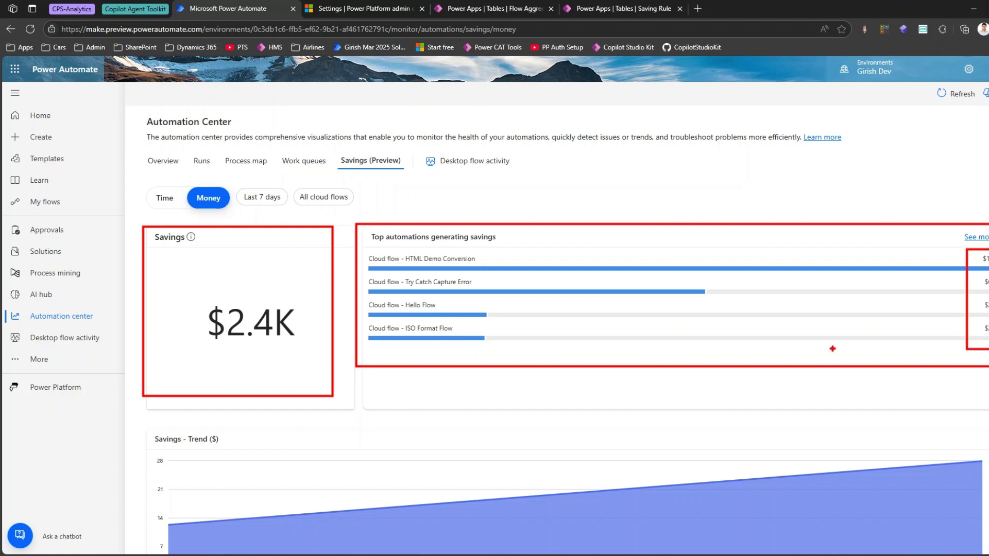
key("Escape")
scroll(830, 367, "down", 2)
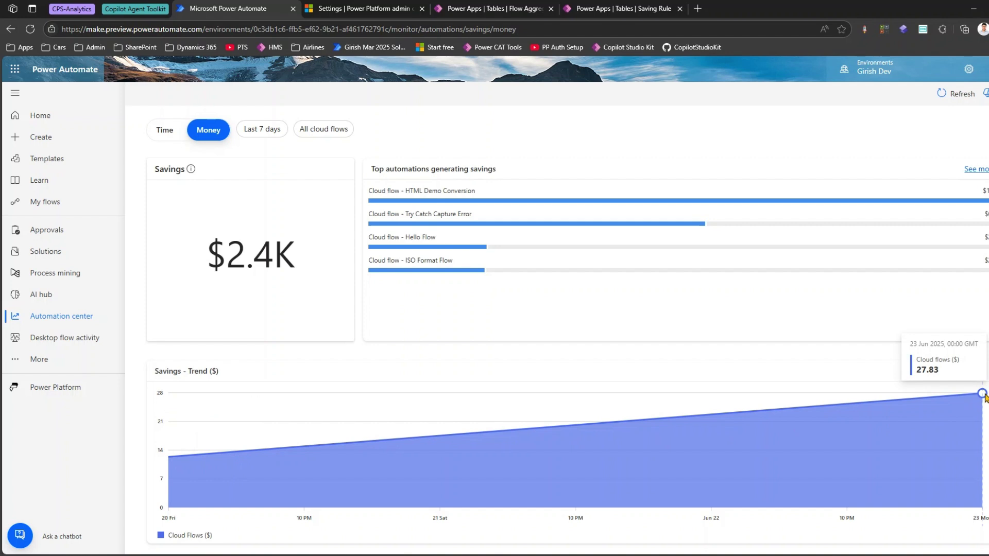
scroll(499, 364, "up", 1)
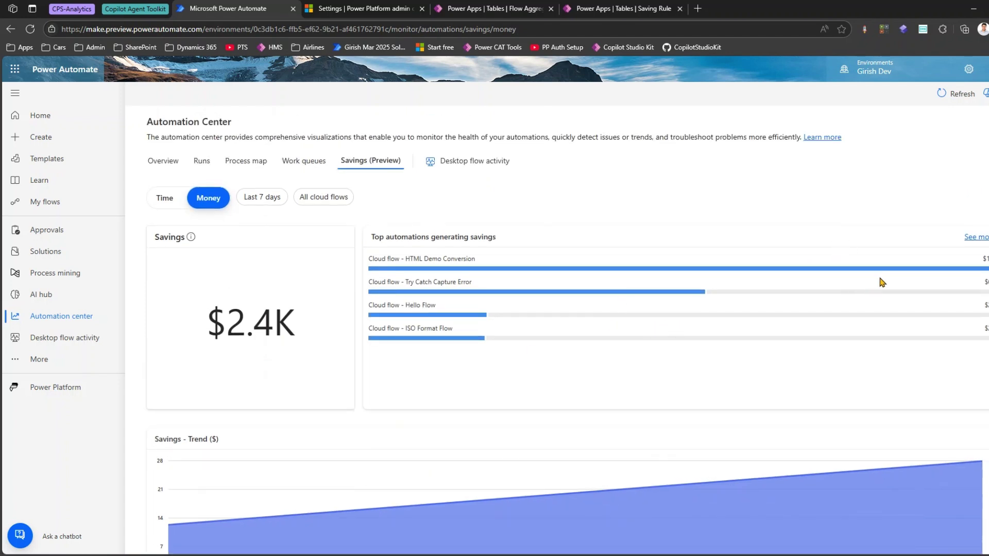
Filter the money savings by the ISO Format Flow and Users-AADFlow cloud flows.
left_click(309, 200)
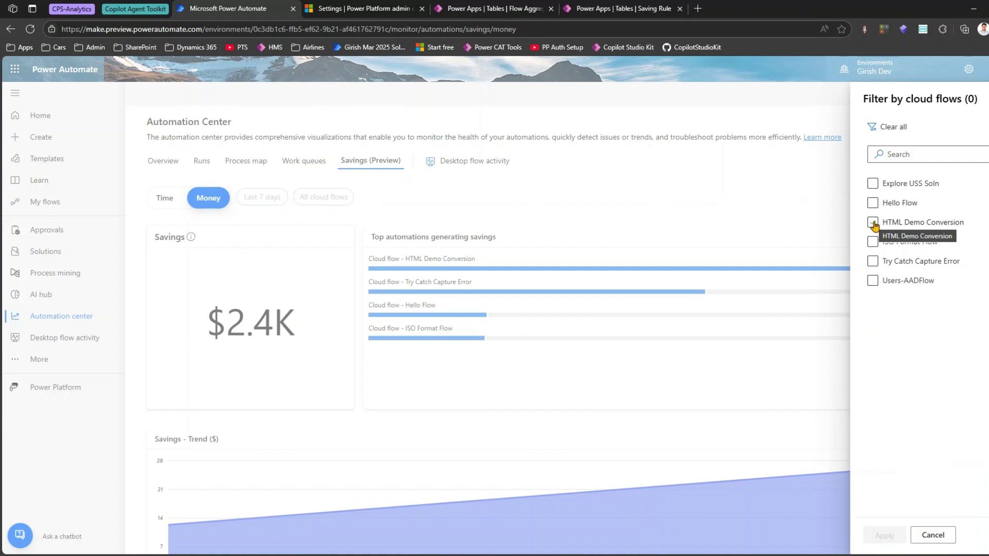
left_click(872, 241)
left_click(873, 280)
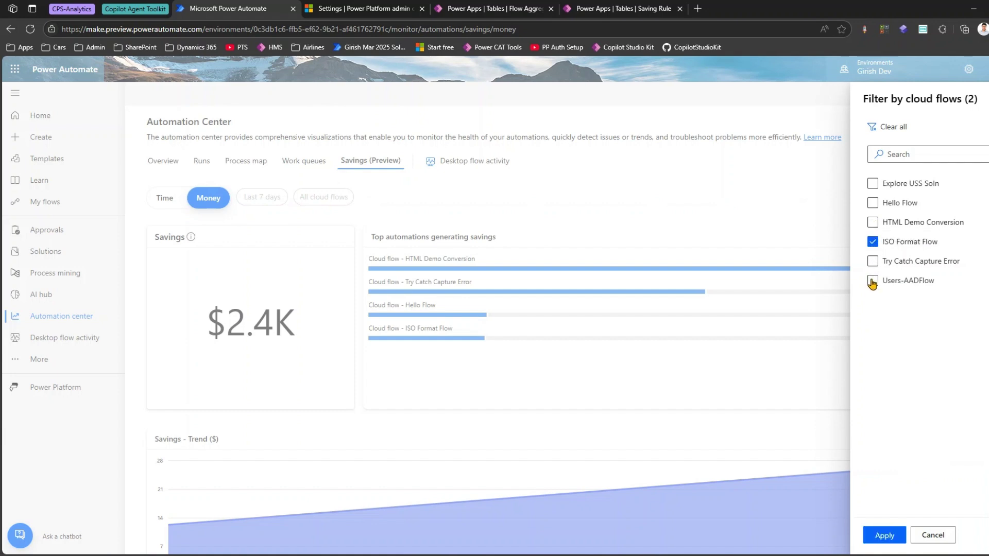
left_click(893, 539)
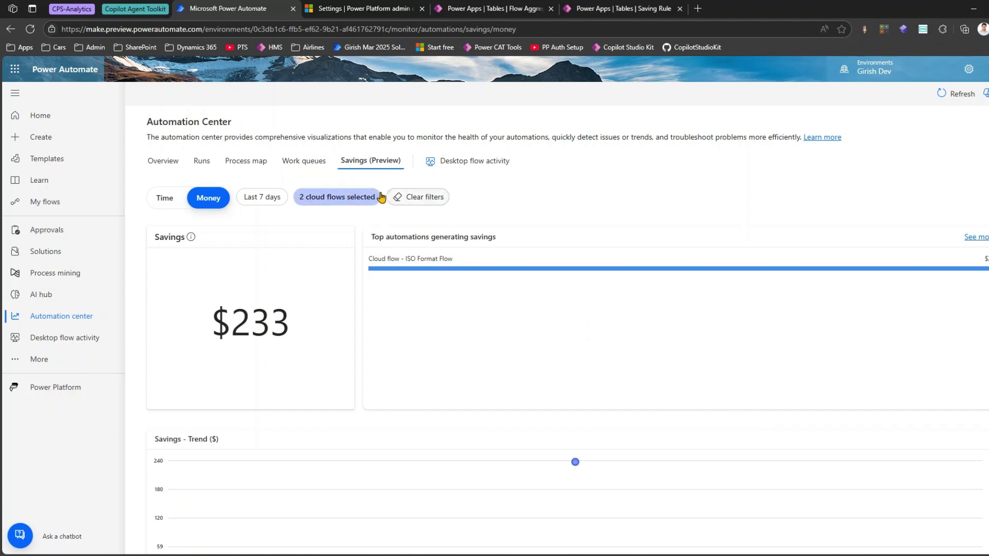
Replace Users-AADFlow with Try Catch Capture Error in the cloud flow filter, keeping ISO Format Flow selected.
left_click(345, 197)
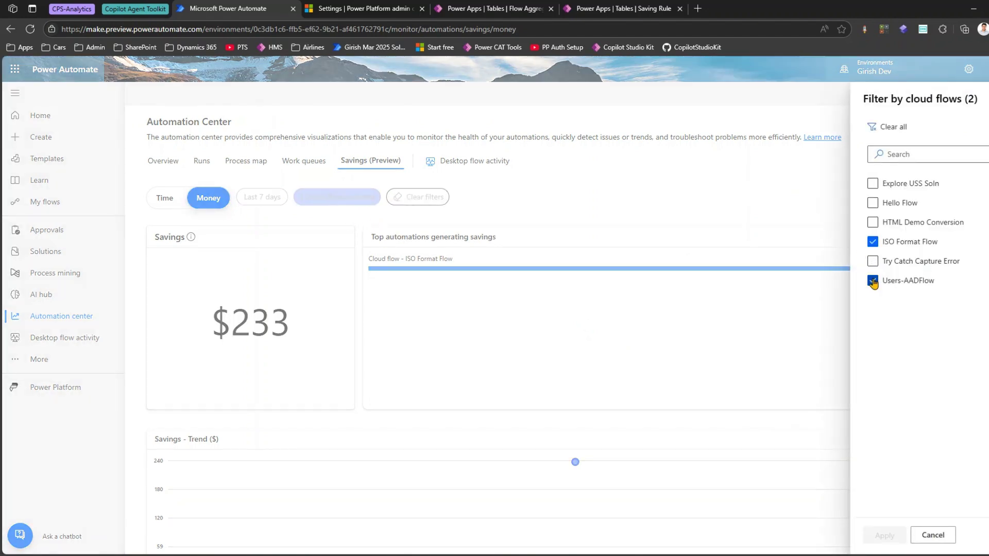
left_click(872, 281)
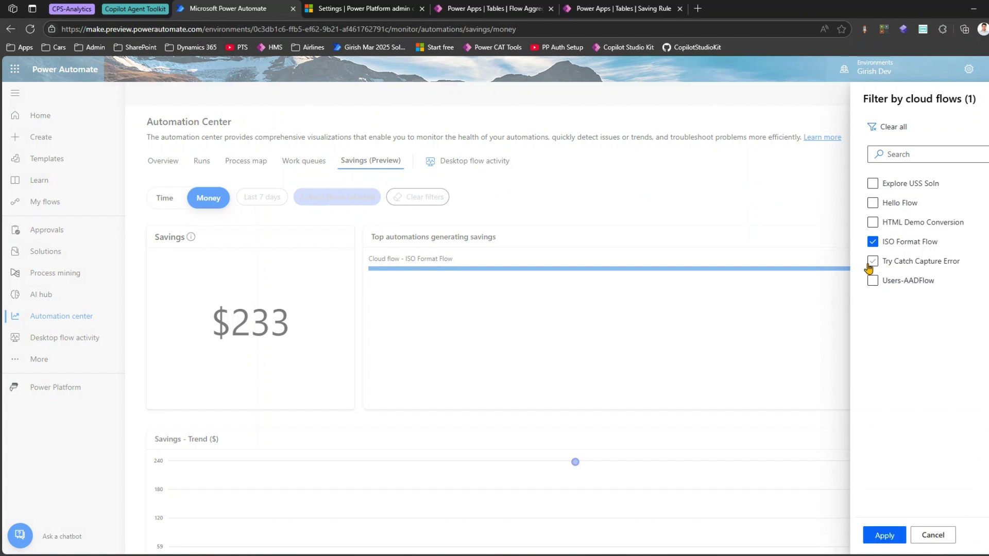
left_click(872, 261)
left_click(881, 536)
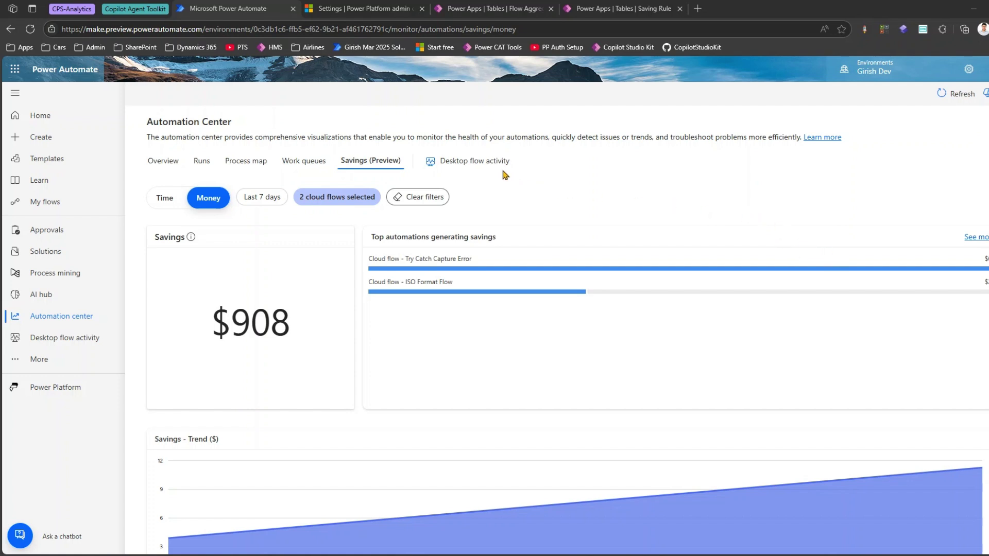
Switch to the Saving Rule table in Power Apps and show its Solution, SavingRule, RuleData, Row id unique and Started On columns.
left_click(478, 9)
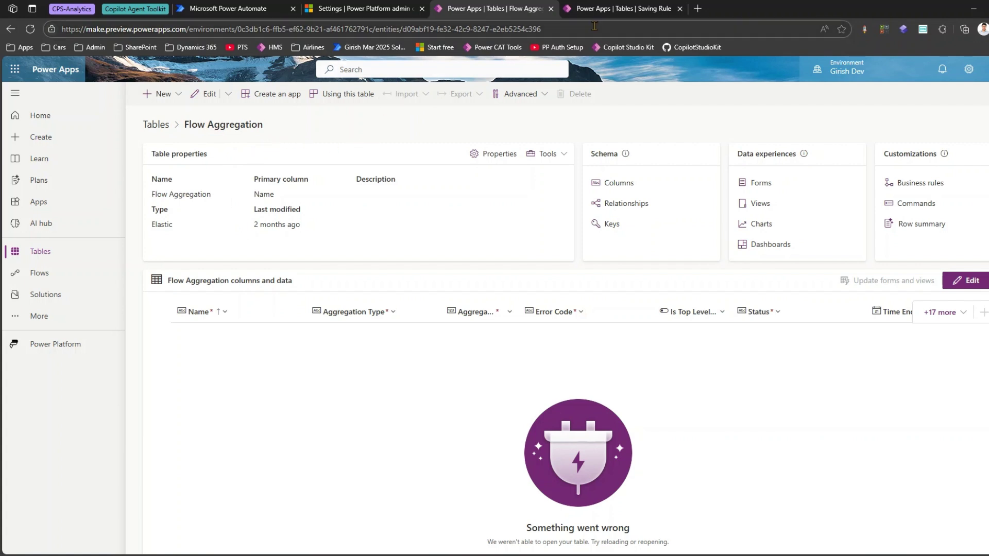
left_click(614, 8)
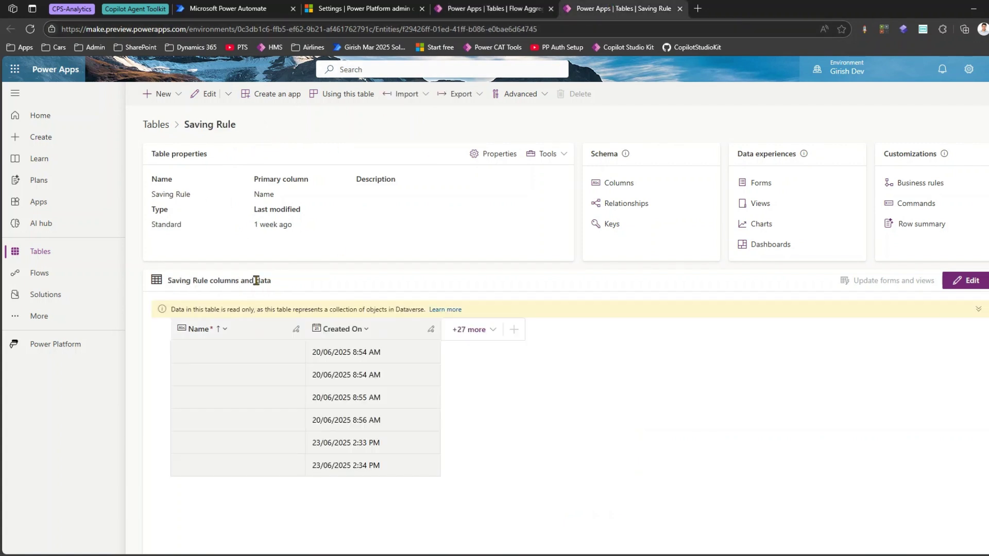
left_click(481, 330)
scroll(591, 468, "down", 3)
scroll(591, 468, "down", 5)
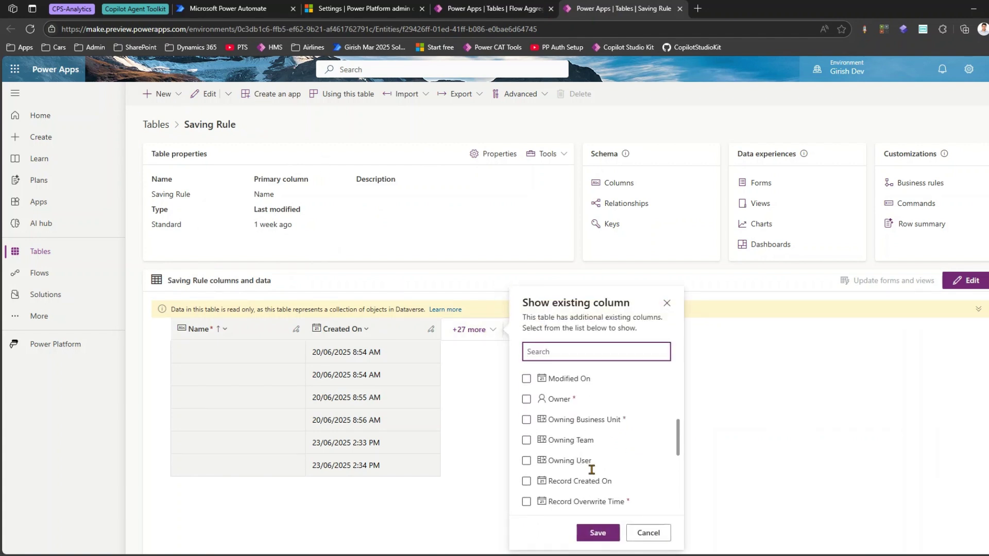
left_click(526, 442)
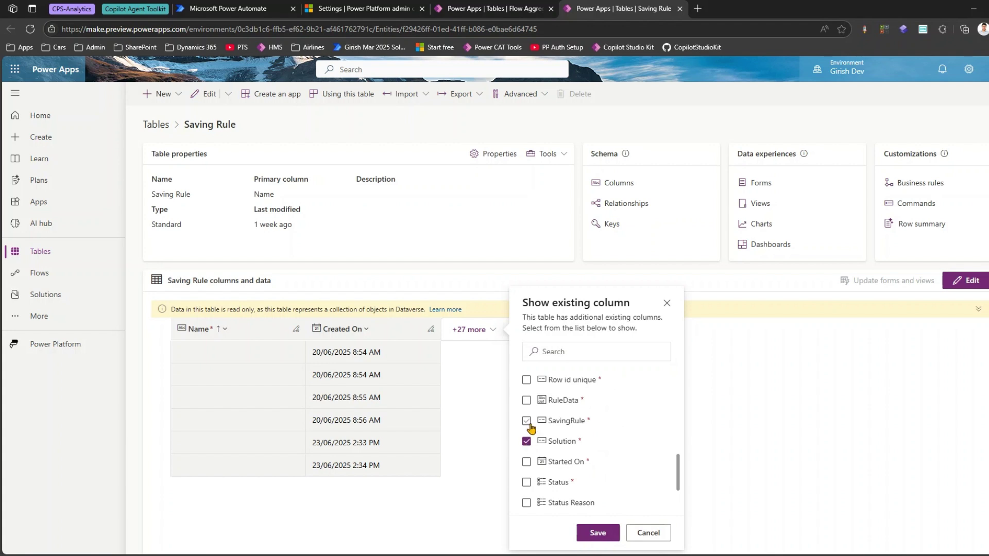
left_click(527, 422)
left_click(527, 401)
left_click(526, 380)
left_click(527, 463)
scroll(536, 466, "down", 2)
scroll(538, 466, "up", 2)
scroll(539, 466, "up", 10)
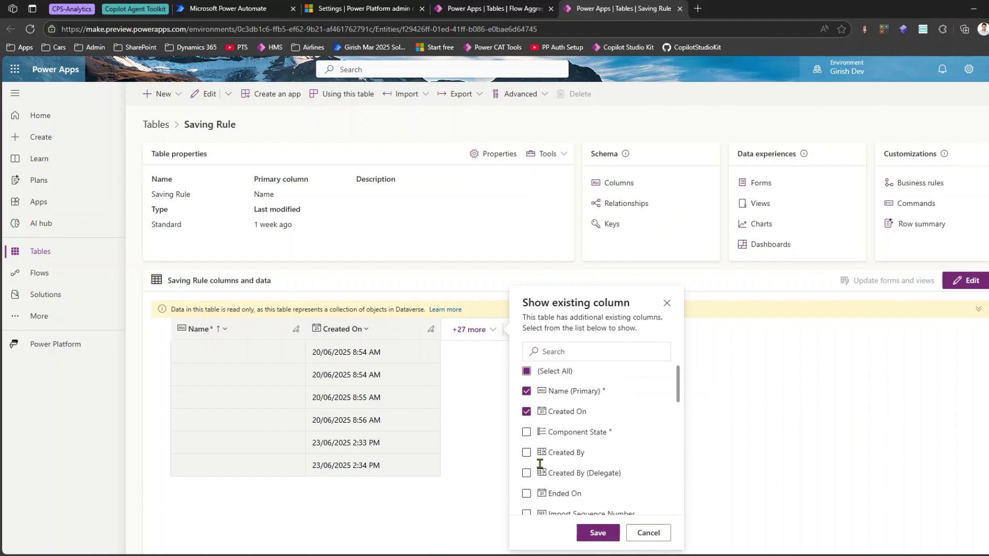
left_click(602, 535)
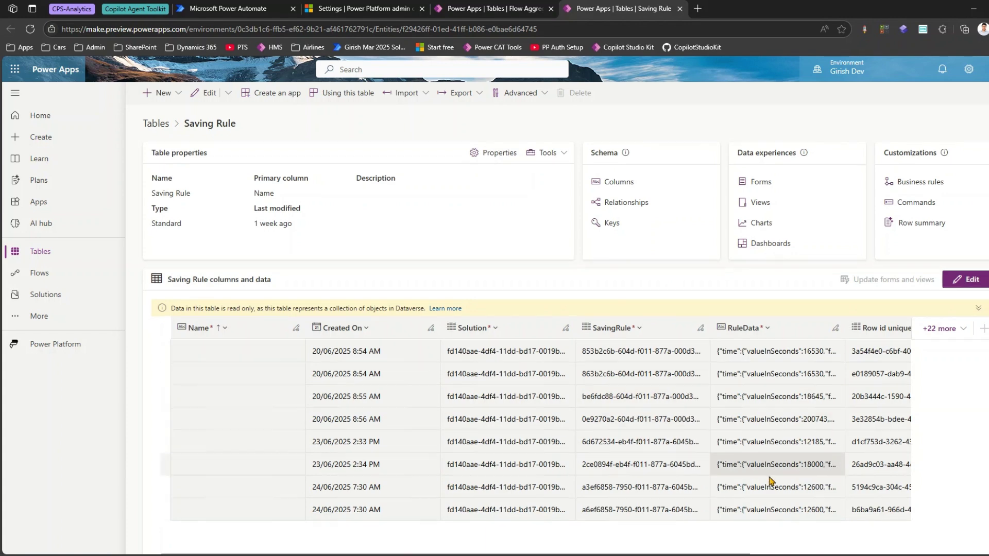
Examine the added columns of the Saving Rule records and check the Flow Aggregation table.
scroll(793, 466, "down", 1)
left_click_drag(739, 538, 958, 554)
scroll(479, 494, "left", 5)
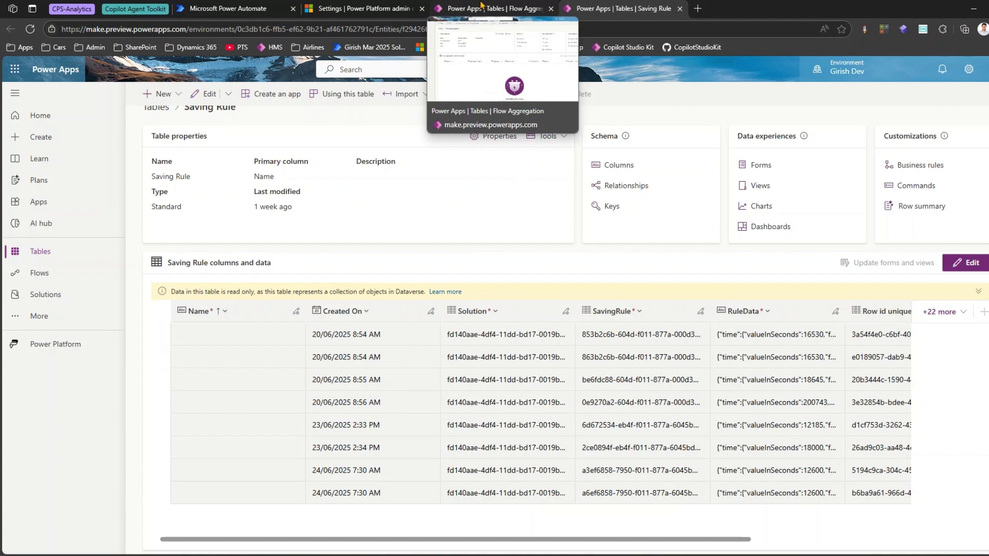
left_click(529, 9)
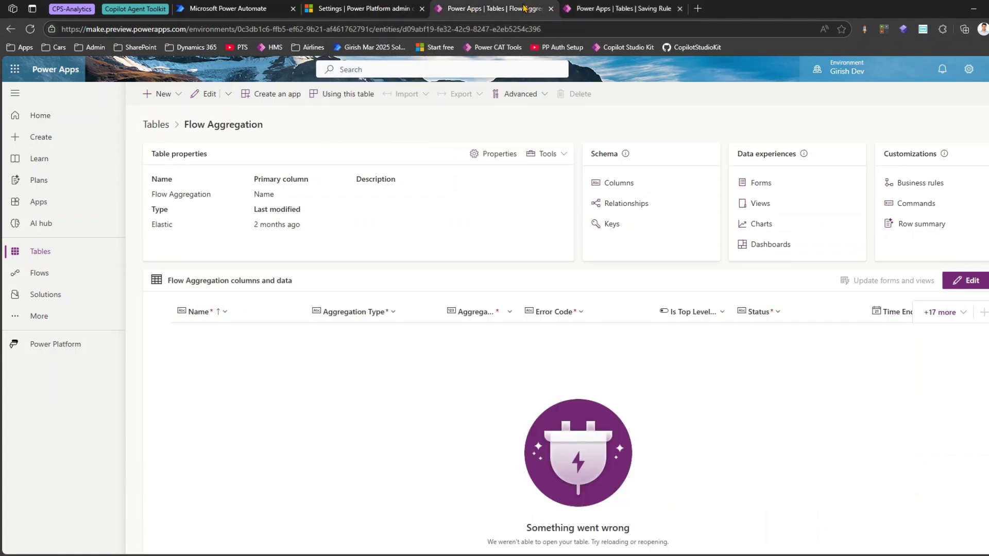
Switch back to Power Automate, clear the cloud flow filter and review both time and money savings with their trends.
left_click(344, 9)
left_click(252, 6)
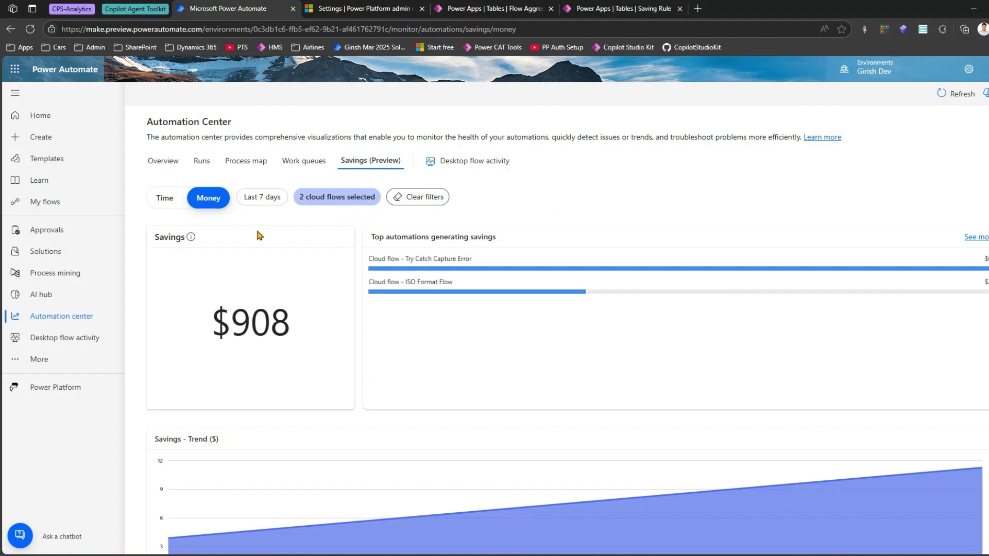
left_click(175, 201)
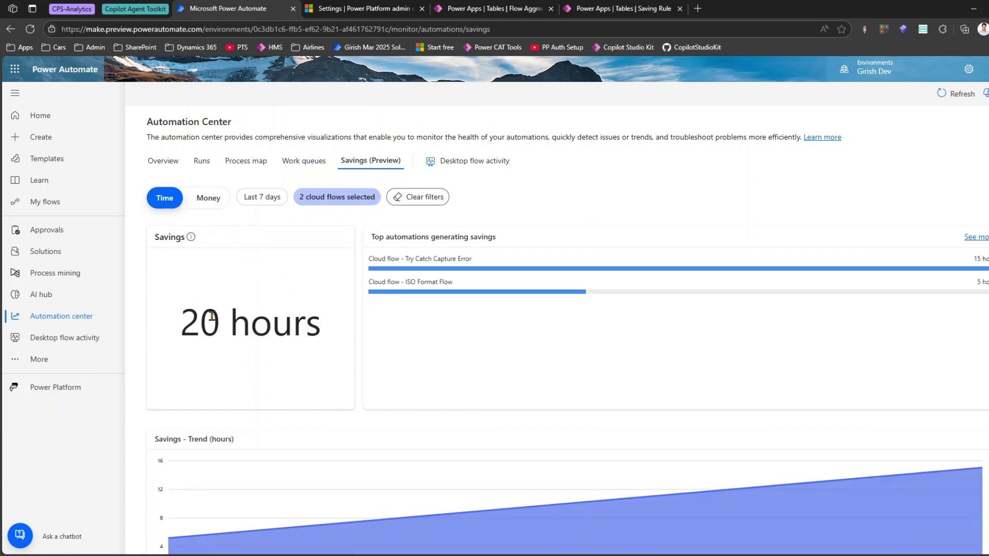
left_click(408, 198)
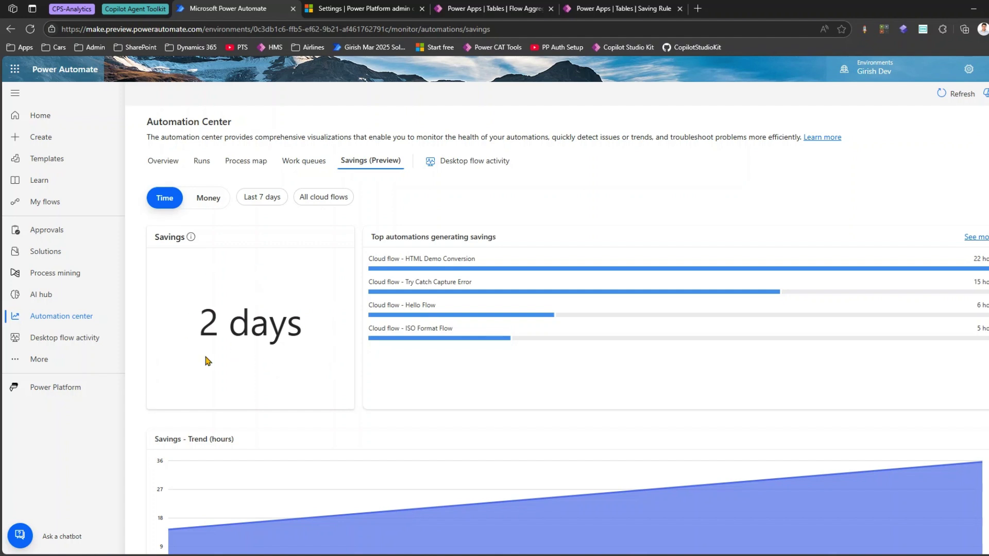
scroll(209, 362, "down", 2)
scroll(212, 365, "up", 2)
left_click(208, 199)
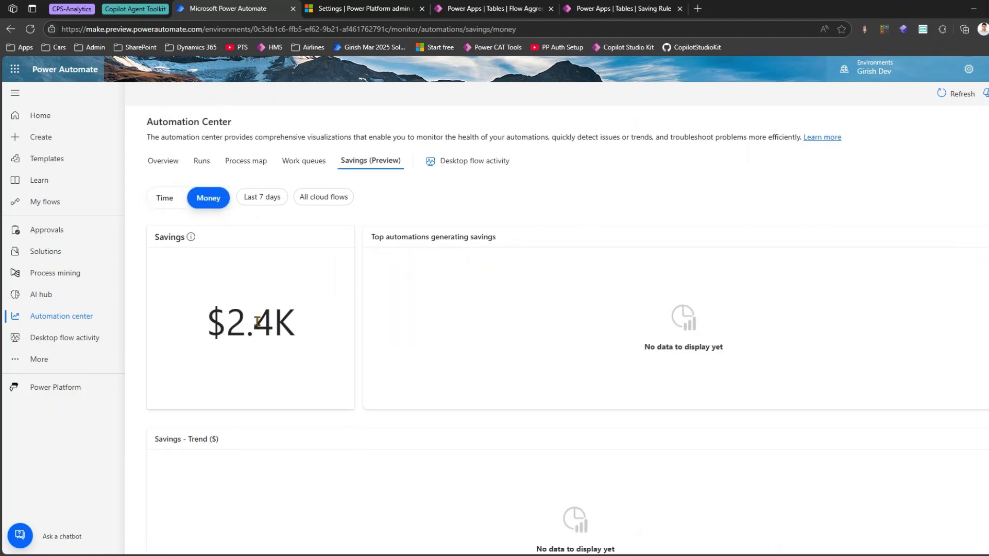
scroll(322, 363, "down", 2)
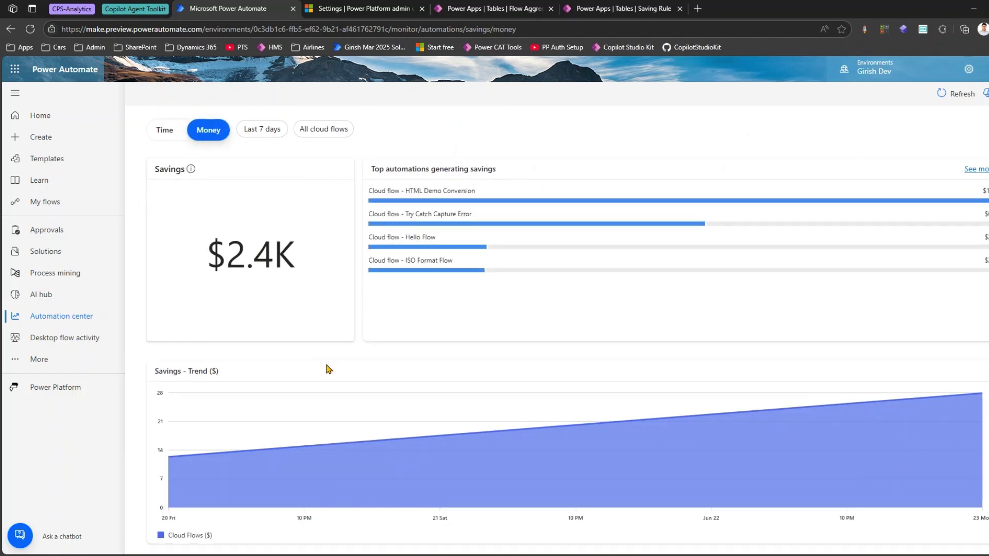